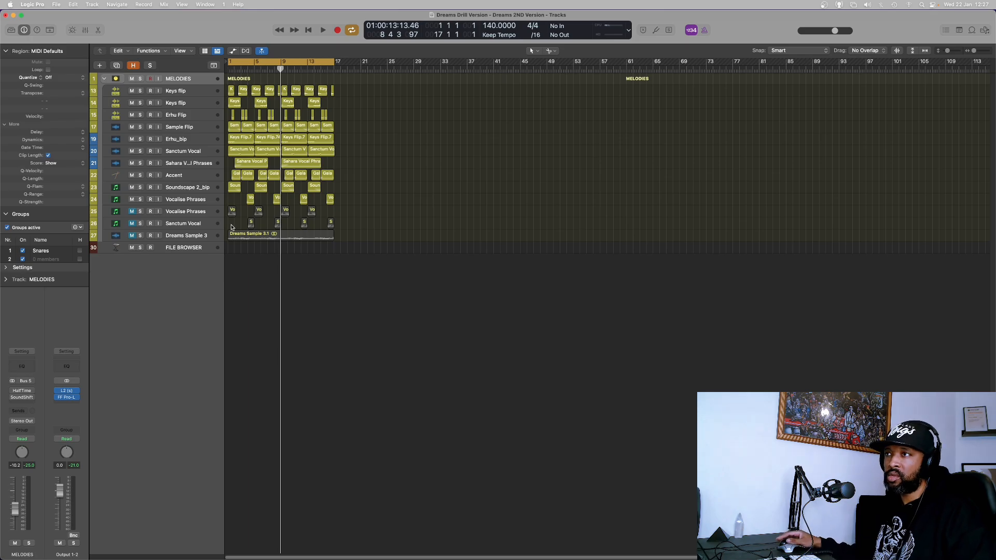
Select the Vocalise Phrases track in the melodies folder and play back the arrangement.
click(187, 214)
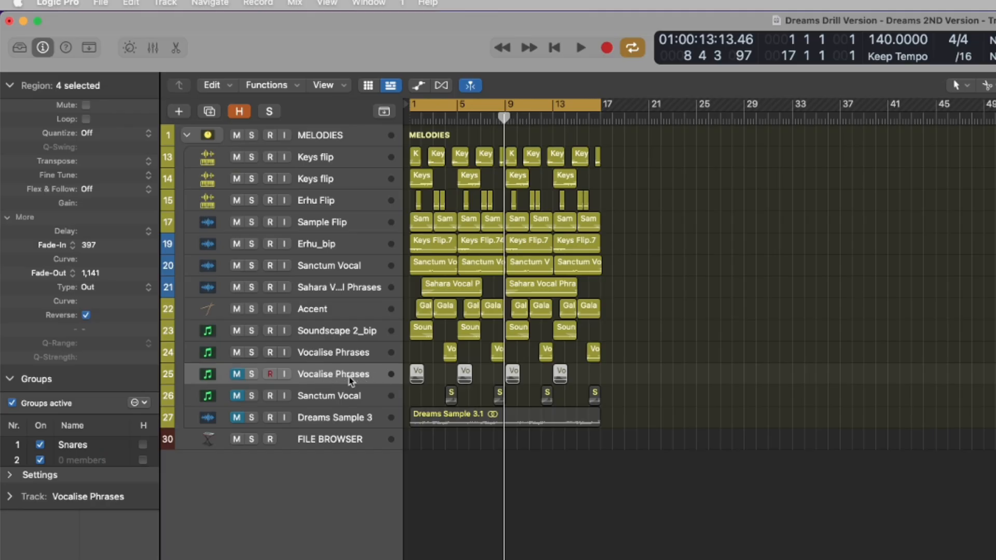
click(314, 399)
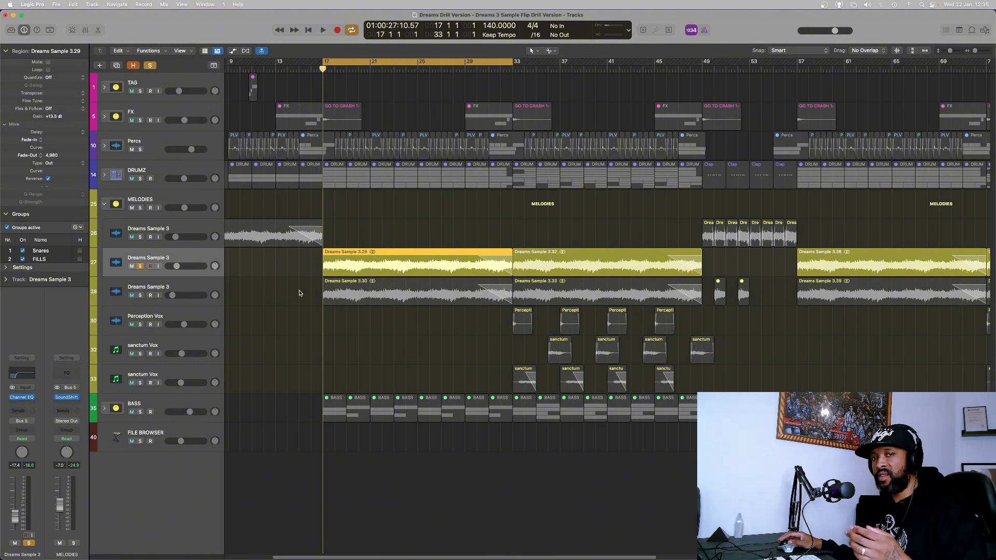
key(space)
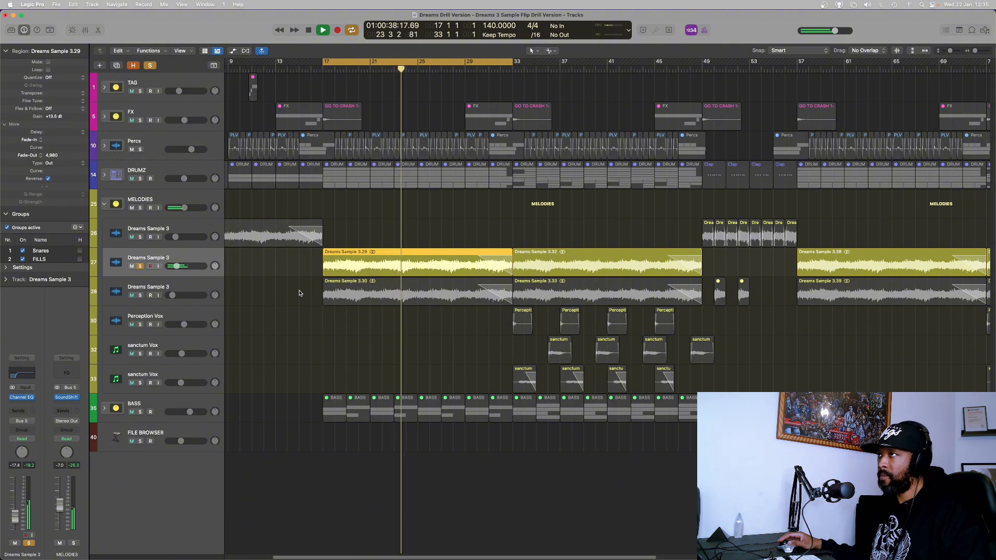
key(space)
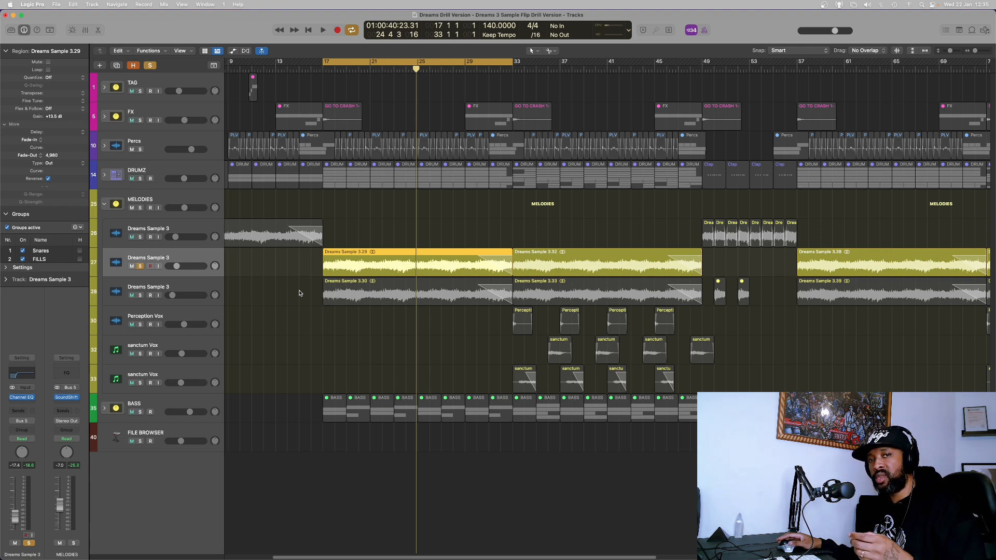
Select the Dreams Sample 3.30 region on the third Dreams Sample 3 track.
click(354, 295)
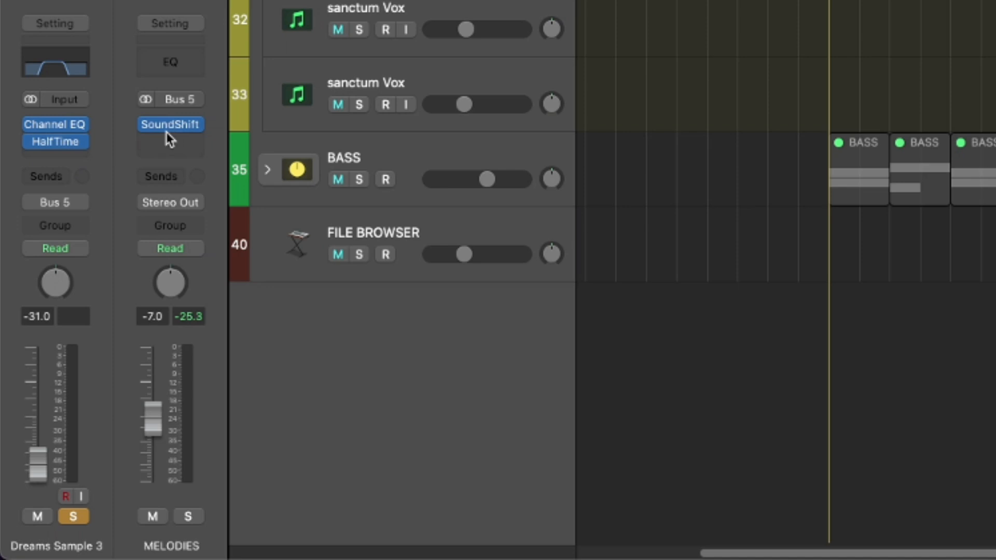
mouse_move(63, 391)
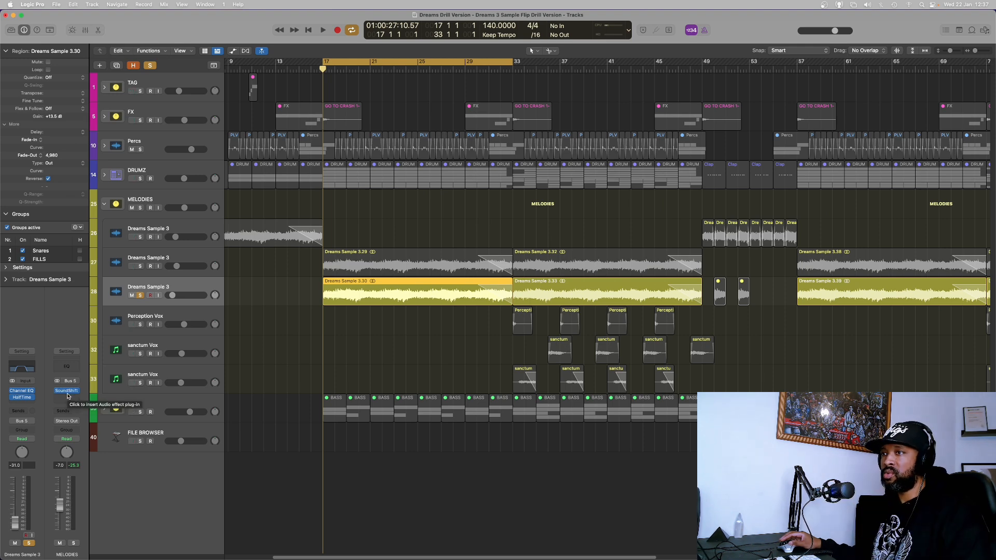
Play back the melodies while toggling solo off and on for the third Dreams Sample 3 track.
key(space)
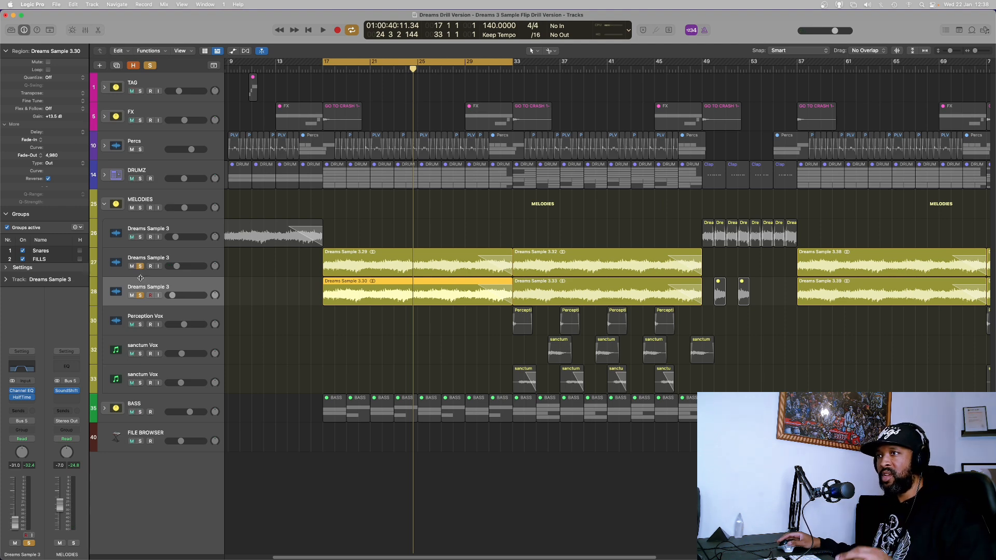
click(140, 295)
key(space)
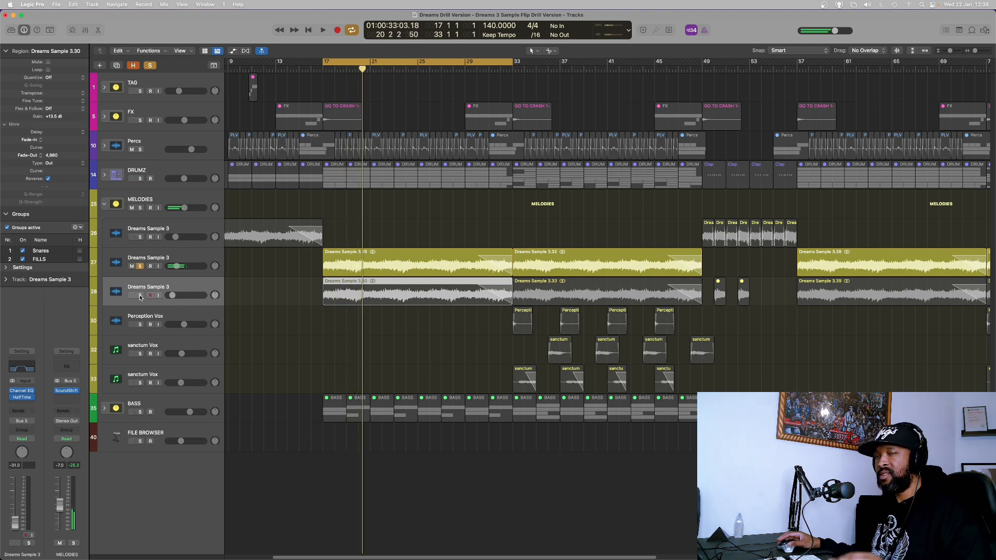
click(140, 295)
key(space)
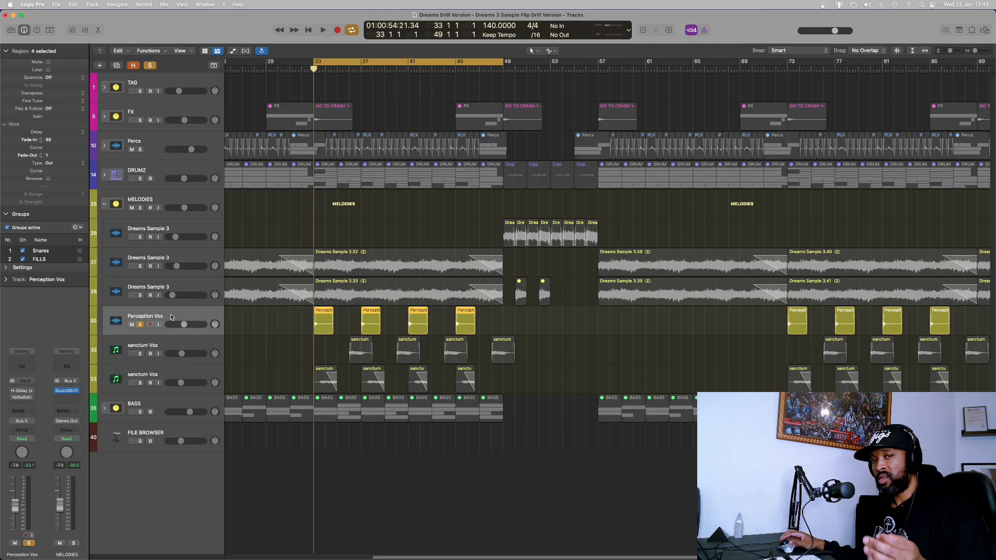
Inspect the H-Delay feedback and mix controls and the ValhallaVintageVerb plugin on the Perception Vox track.
key(space)
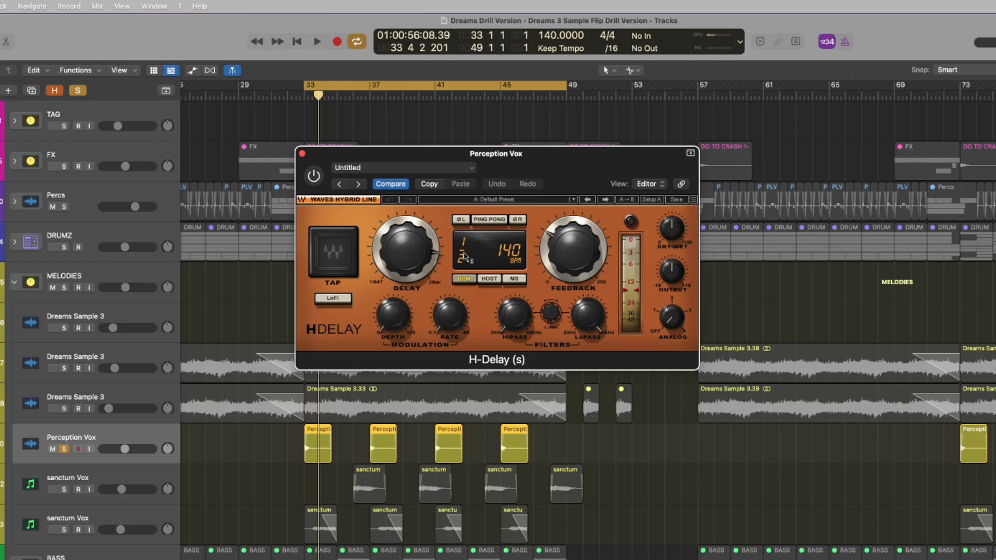
click(569, 247)
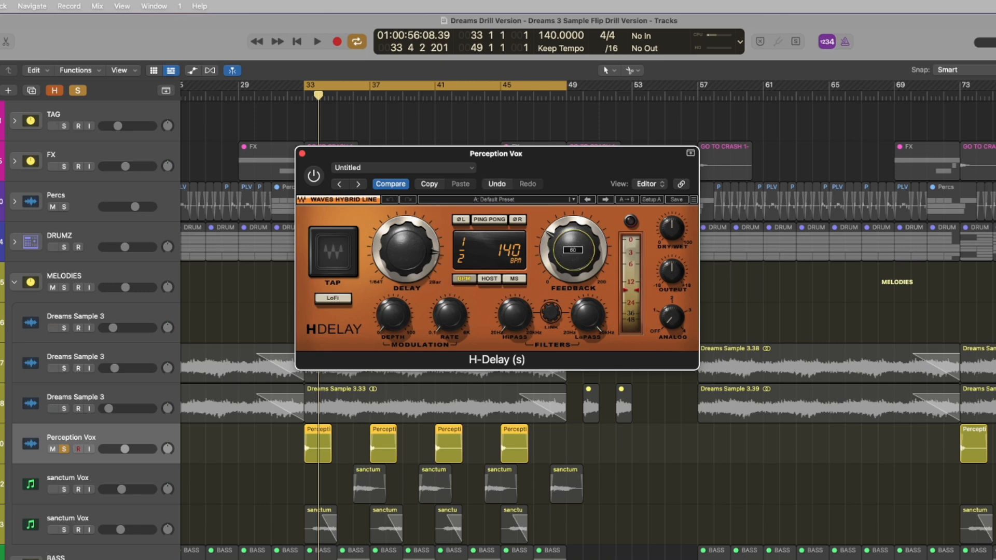
click(671, 228)
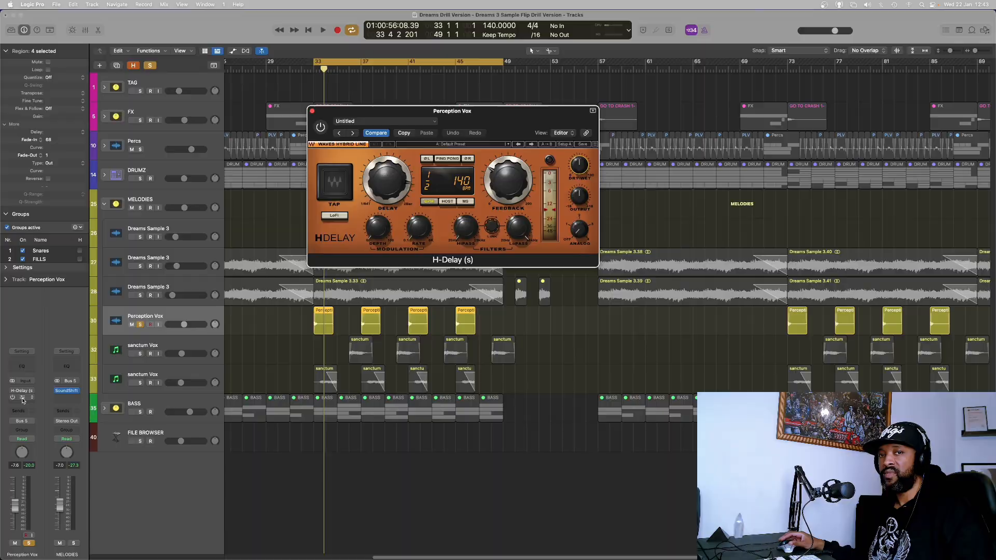
click(22, 402)
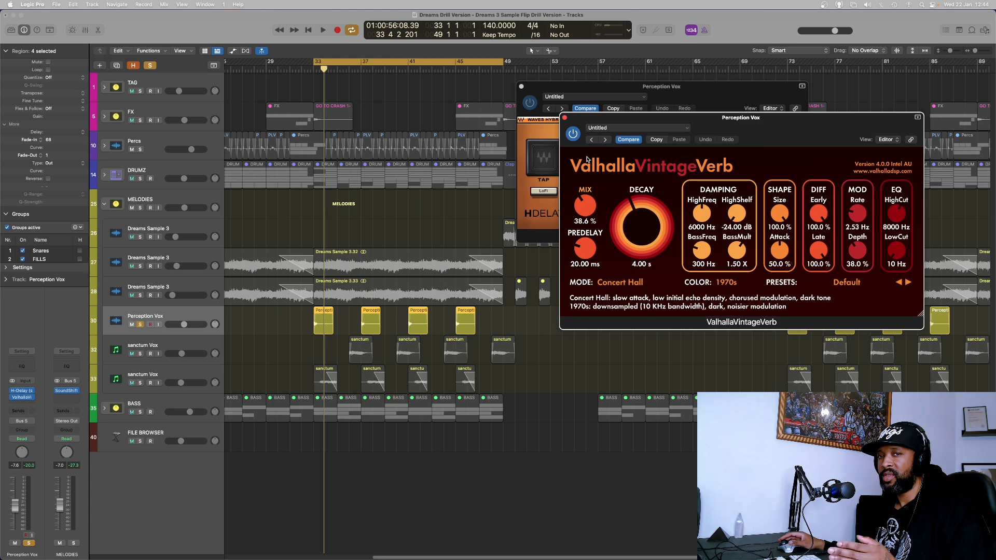
key(space)
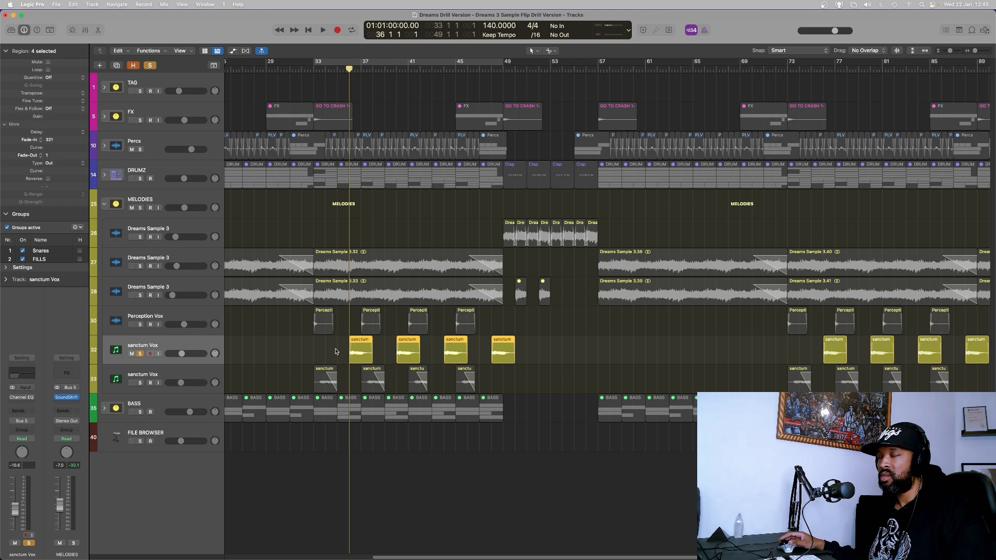
Play back the section containing the sanctum Vox tracks.
key(space)
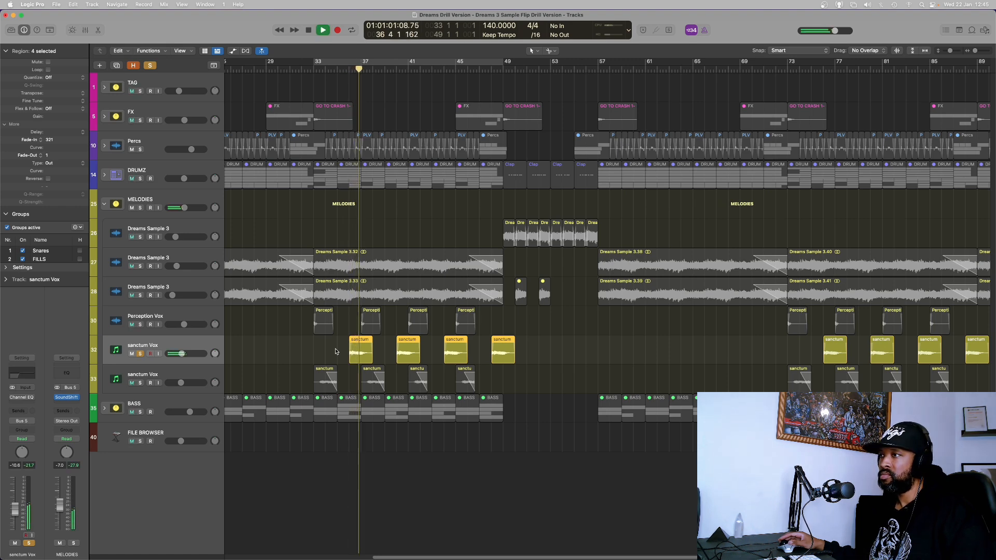
key(space)
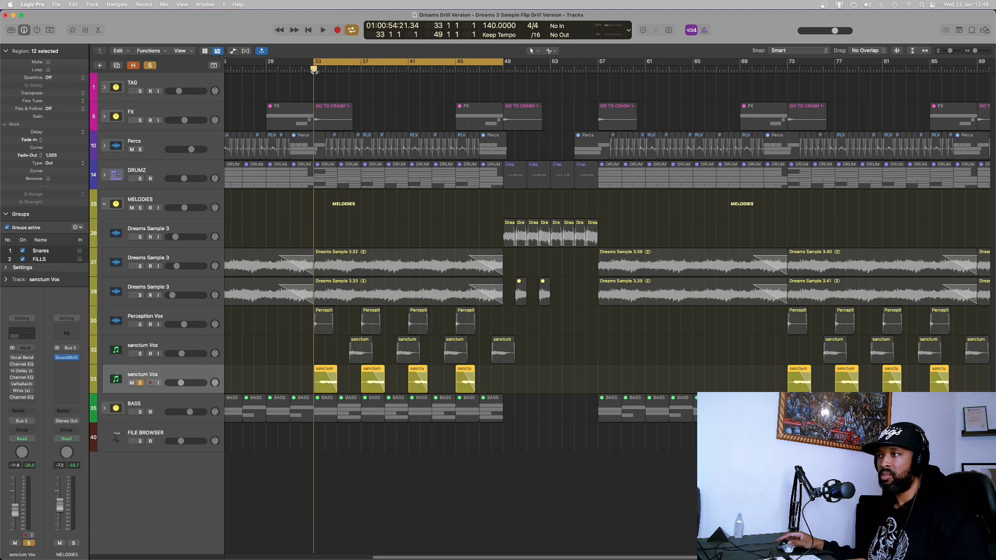
key(space)
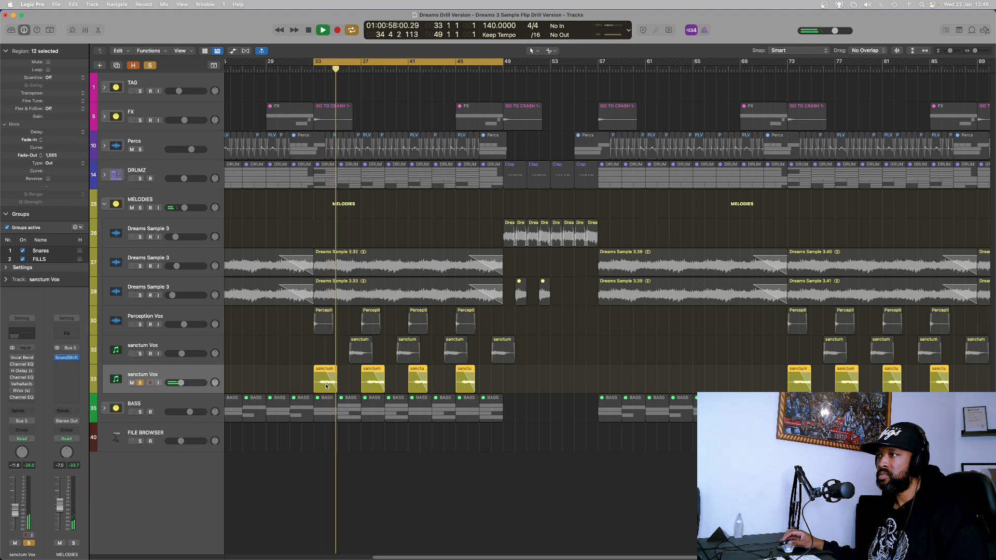
key(space)
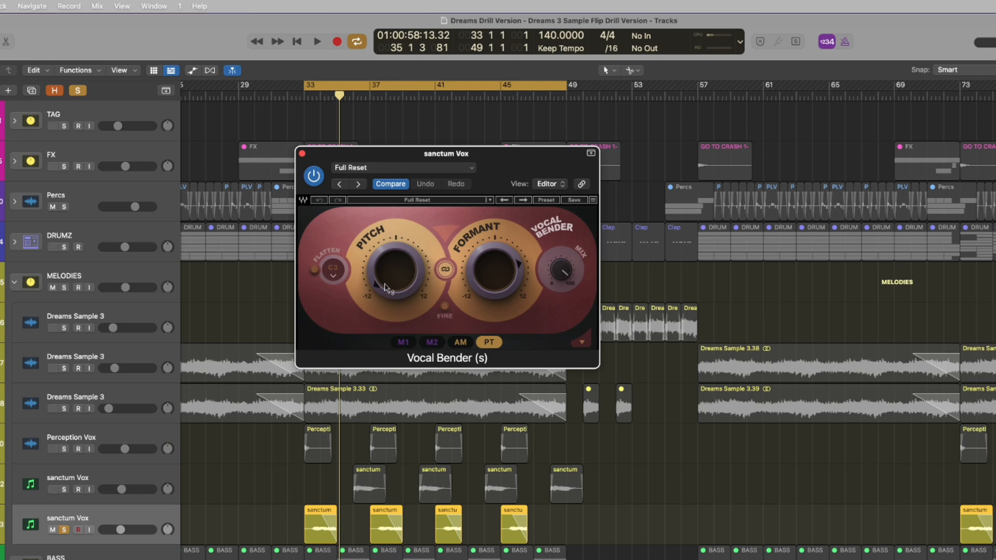
Open and inspect the Vocal Bender, Channel EQ, H-Delay, ValhallaVintageVerb and RVox plugins on the second sanctum Vox track.
click(388, 285)
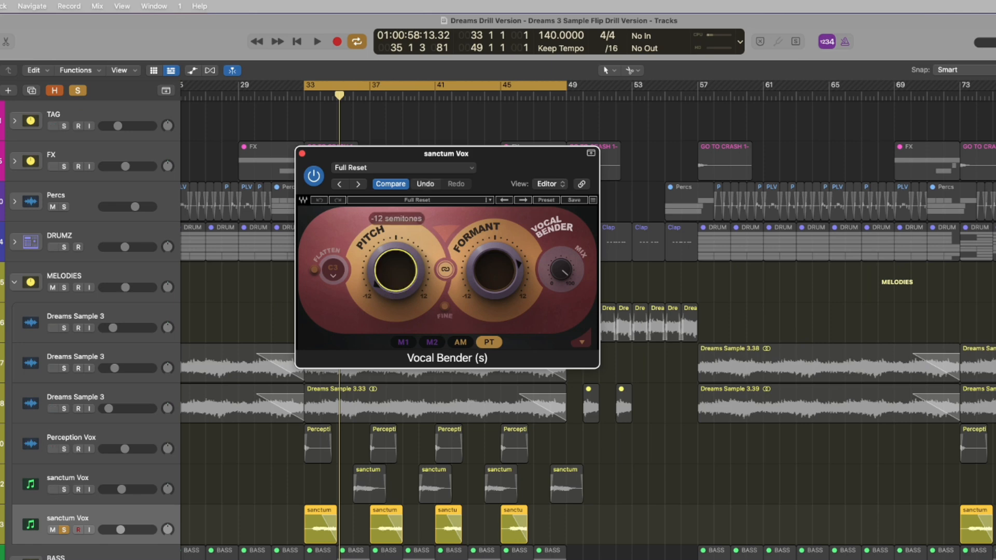
click(491, 281)
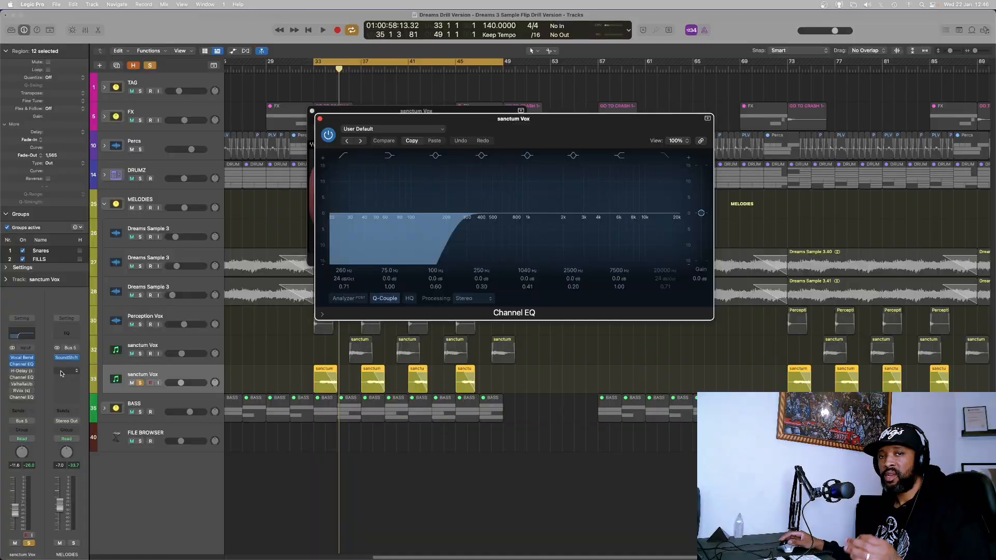
click(21, 371)
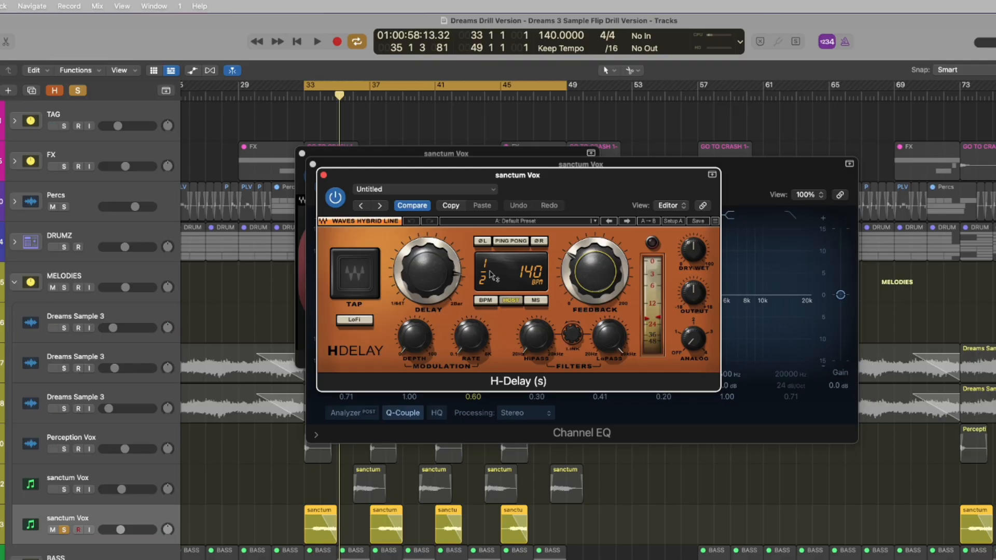
click(590, 268)
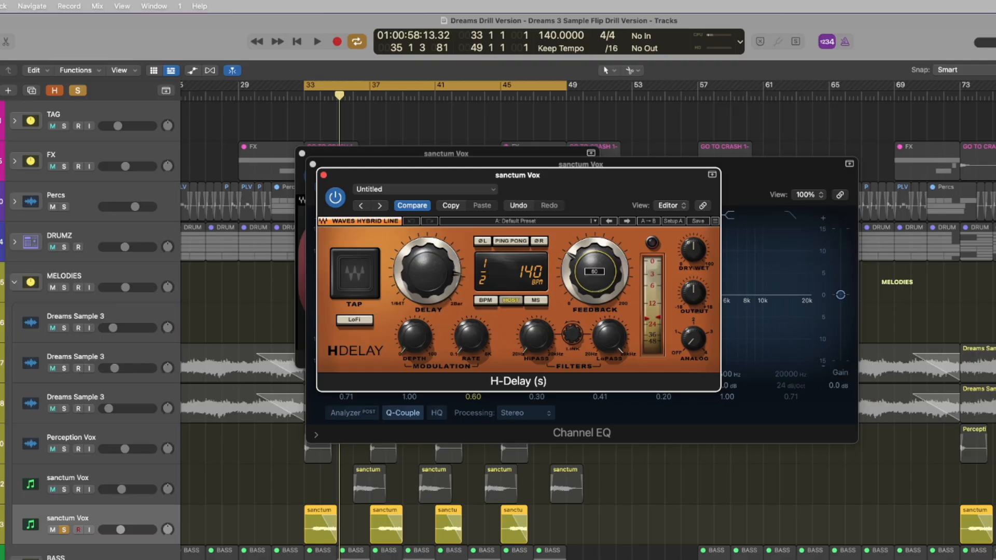
click(693, 249)
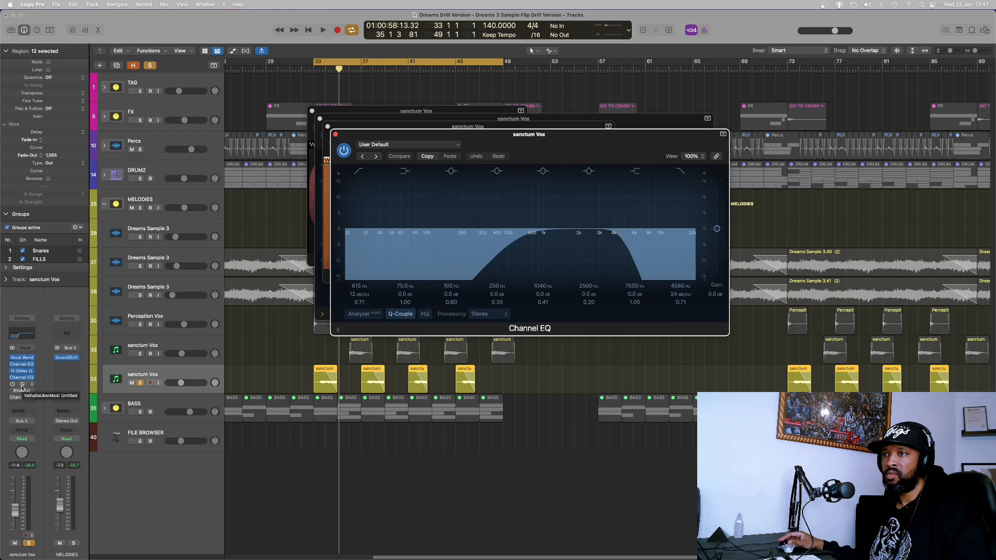
click(21, 386)
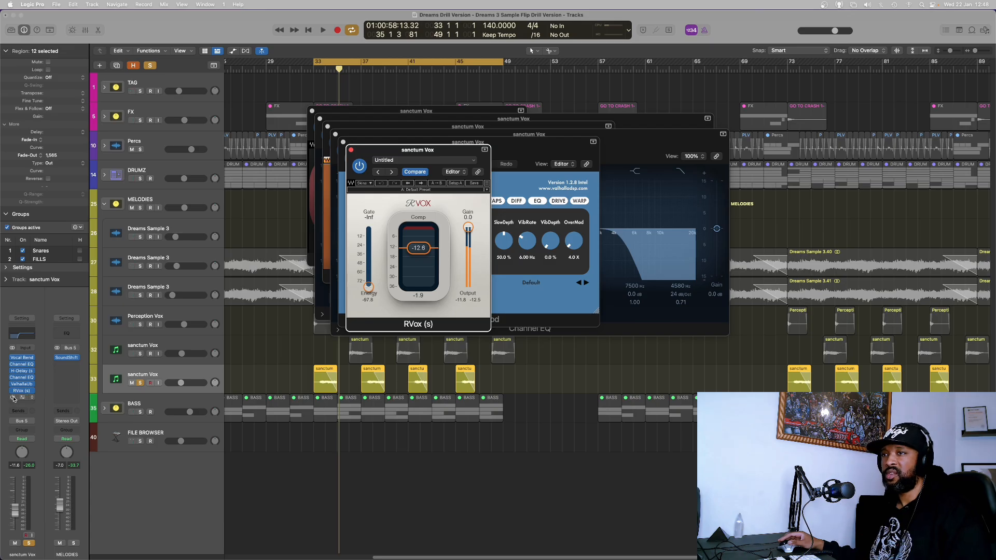
click(21, 397)
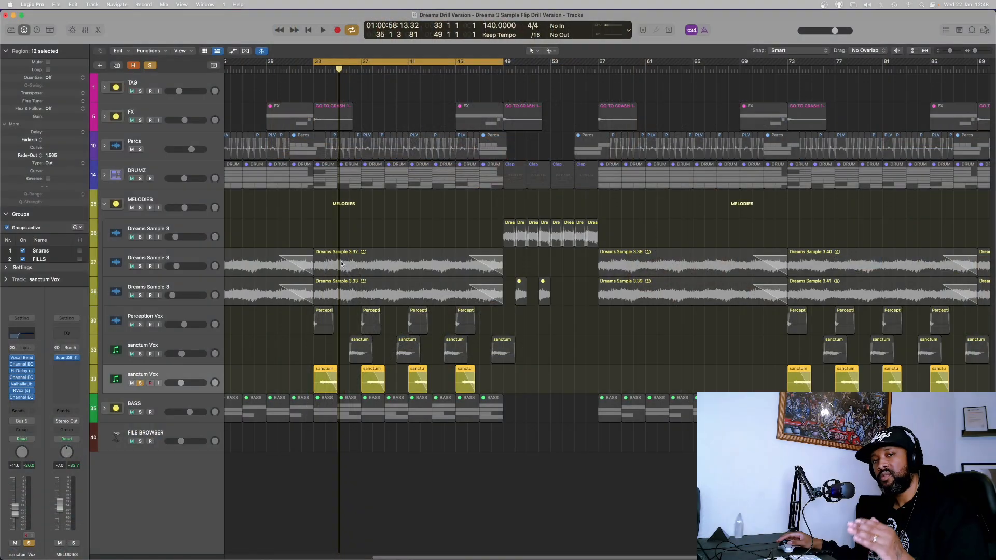
Open the Channel EQ on the PLV2 - paperTiger_002 percussion track and play back the beat.
key(space)
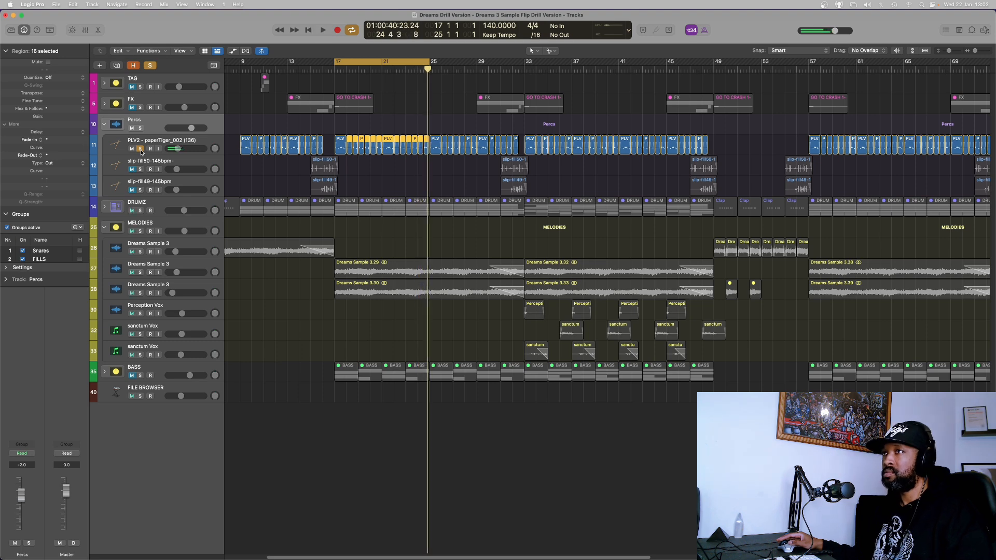
click(142, 154)
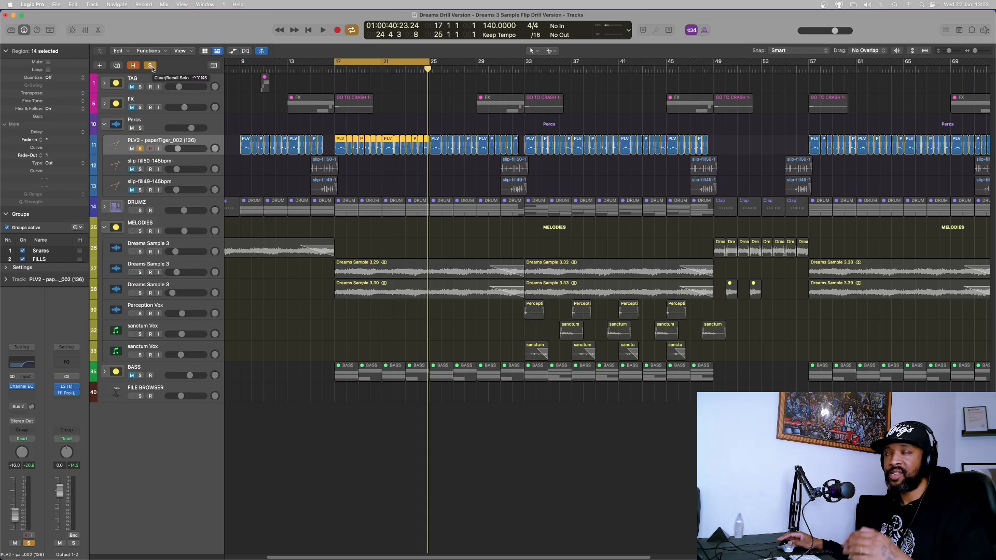
click(150, 66)
key(space)
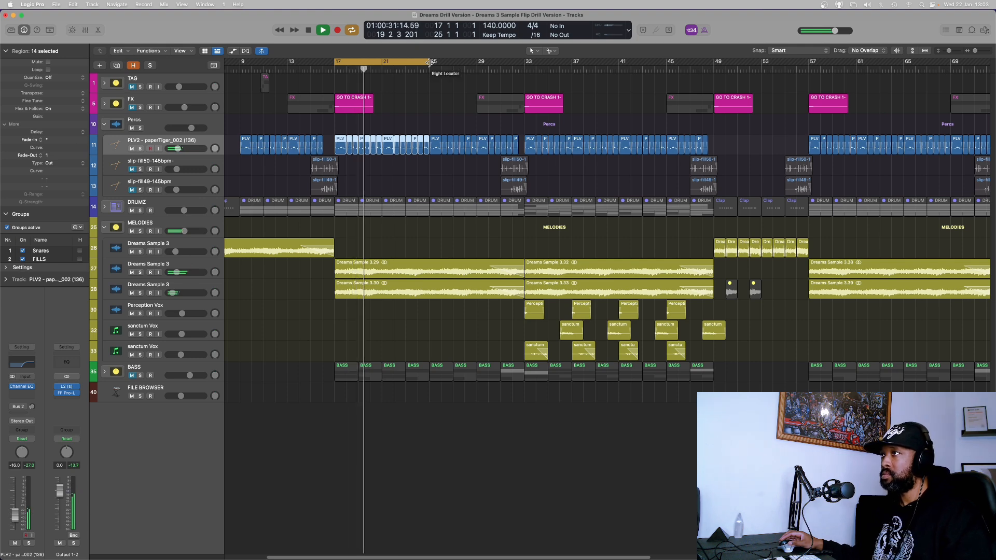
Play back the clap notes of the CS 1 track in the Piano Roll.
drag(429, 62, 523, 69)
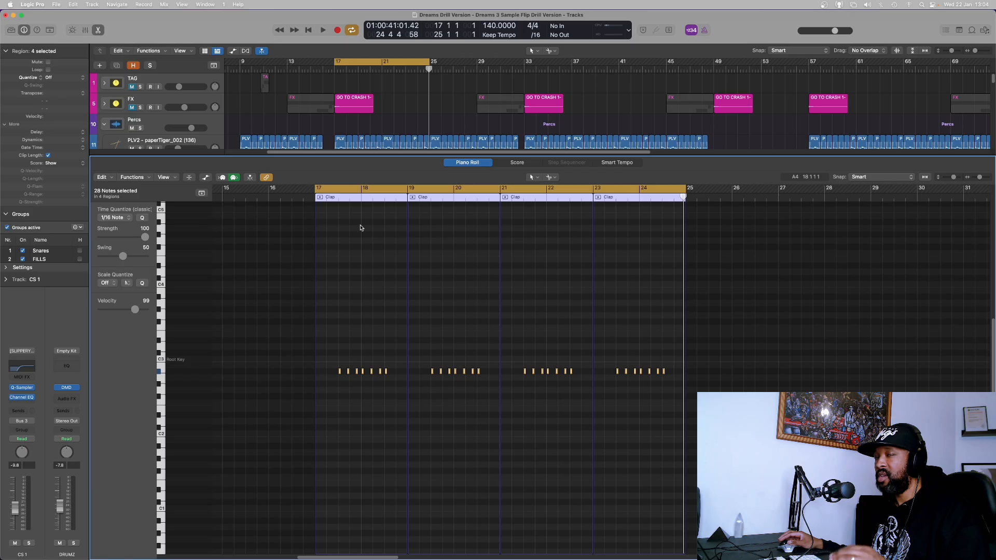
key(space)
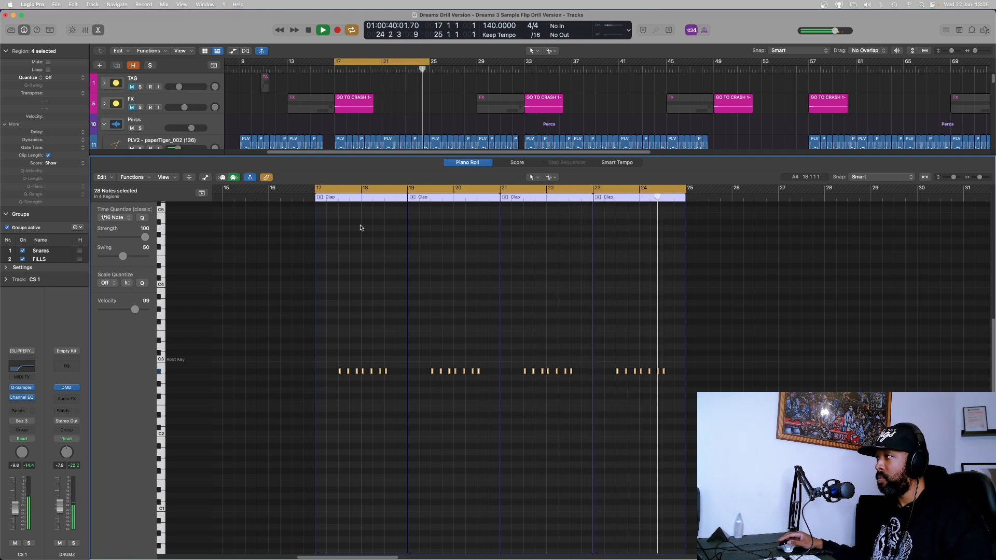
key(space)
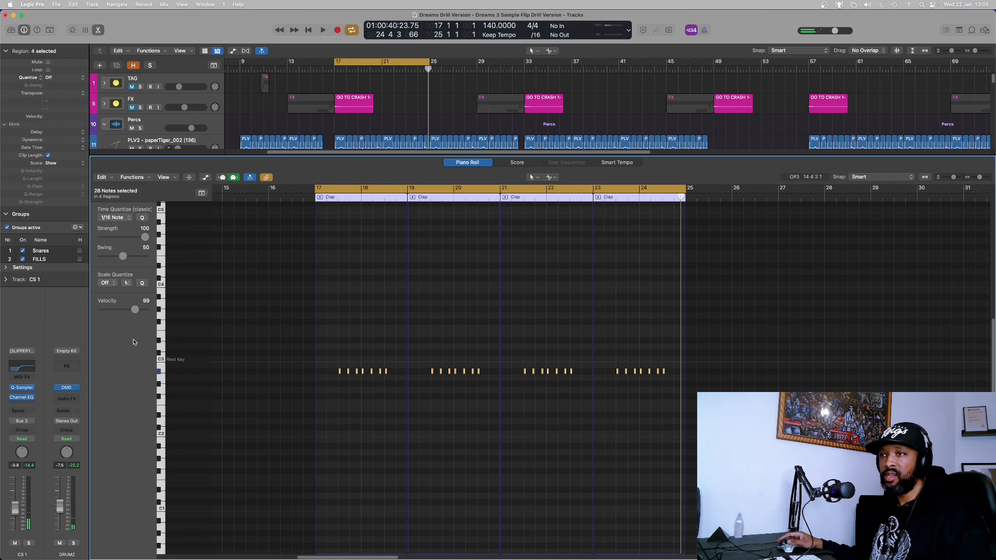
Inspect the Channel EQ on CS 1 and the Quick Sampler on Cs 2, then play back the Cs 2 notes.
click(24, 397)
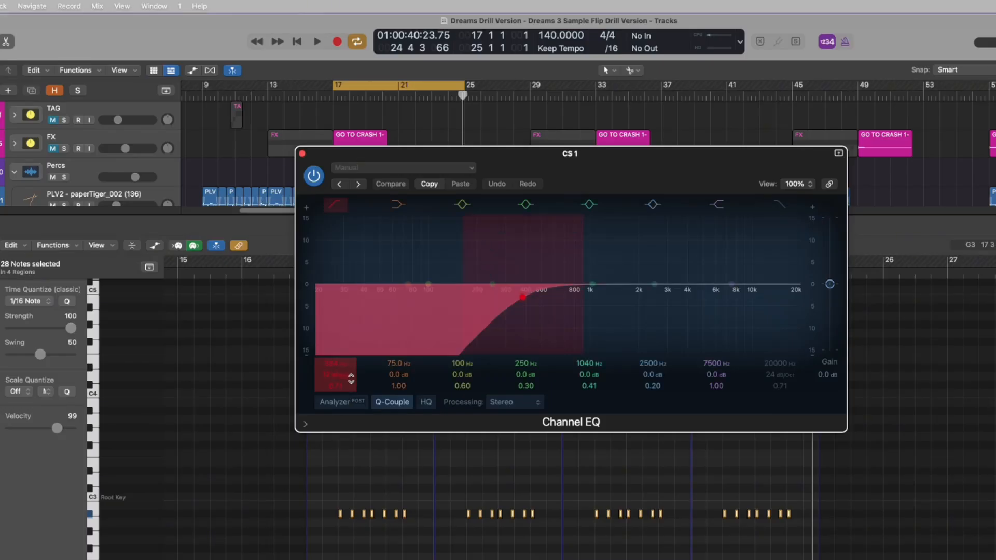
click(332, 205)
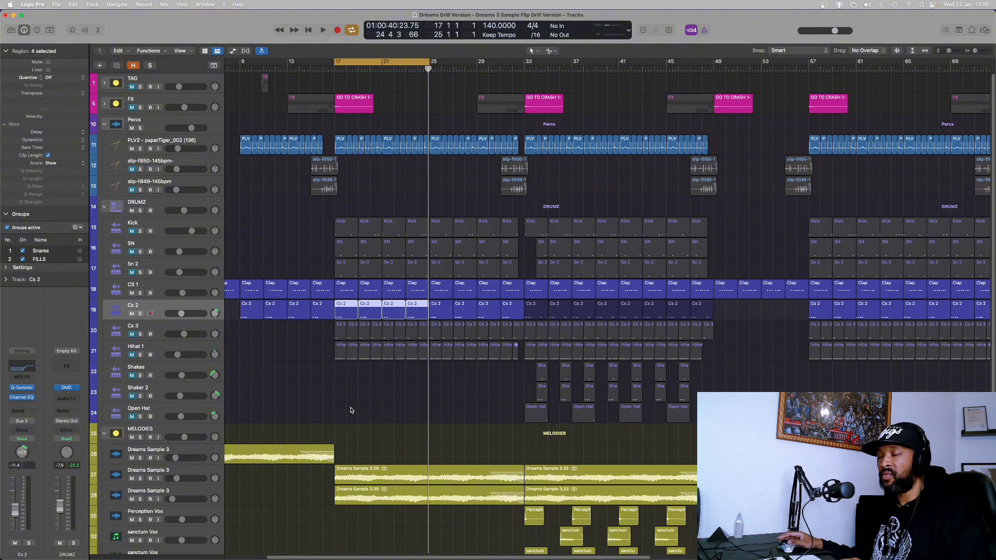
key(e)
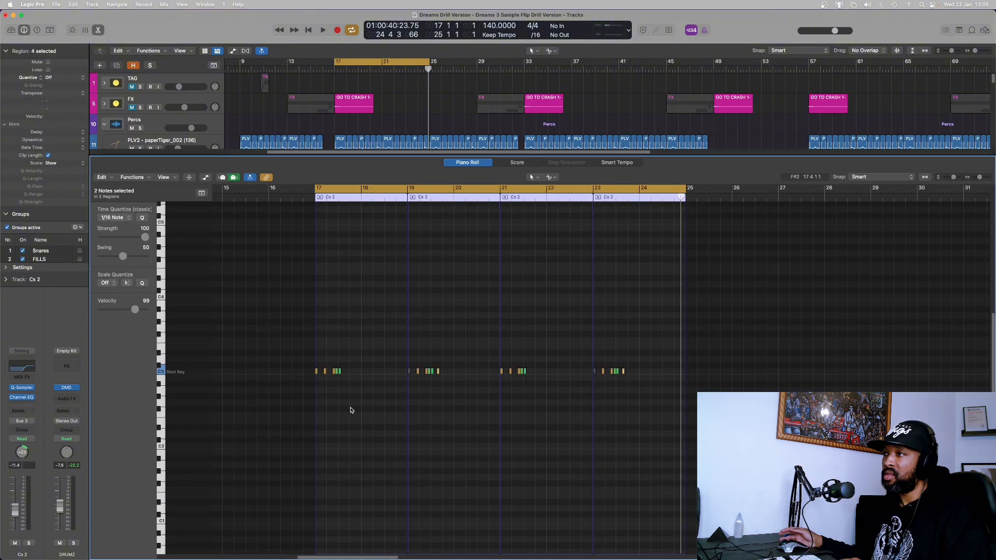
key(space)
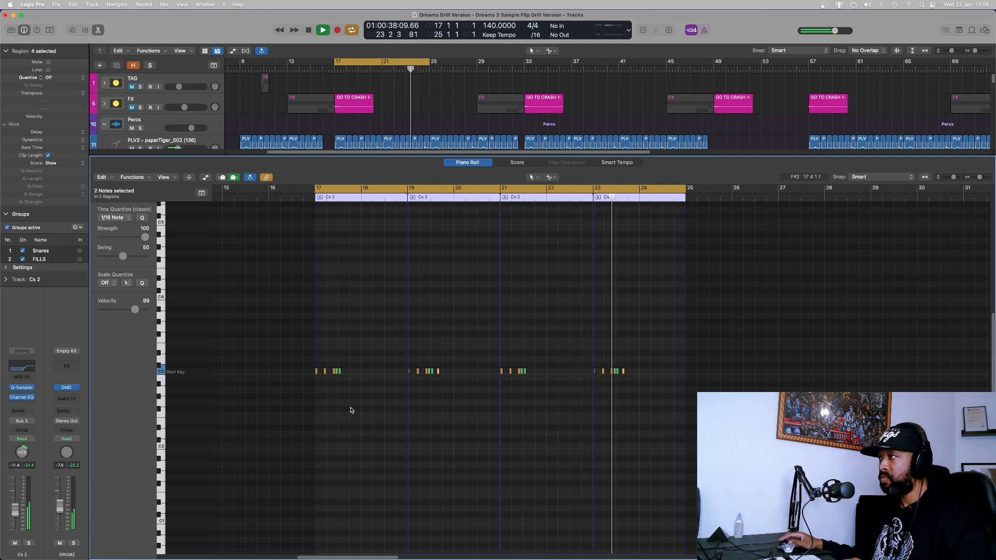
Stop playback and inspect the low-cut band of the Channel EQ on the Cs 2 track.
key(space)
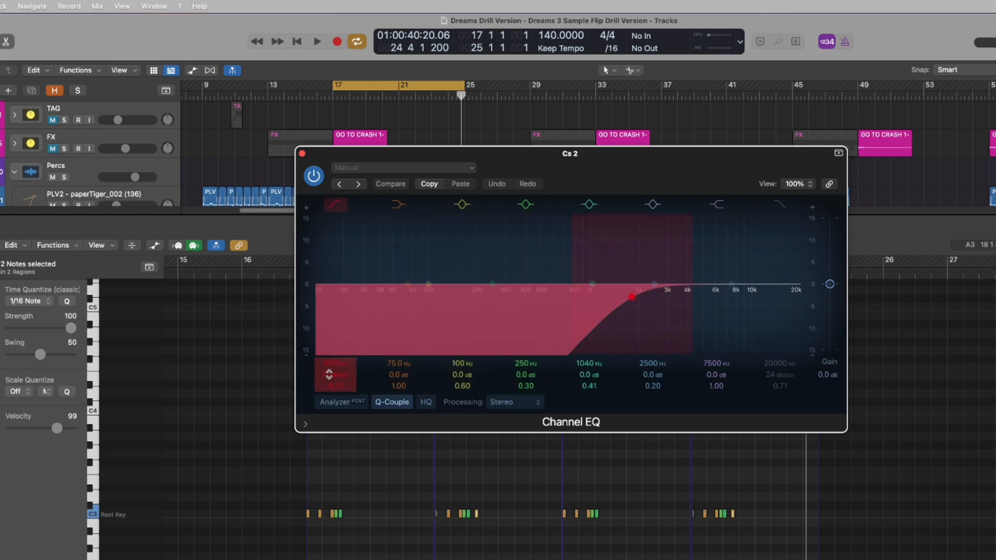
drag(330, 373, 330, 365)
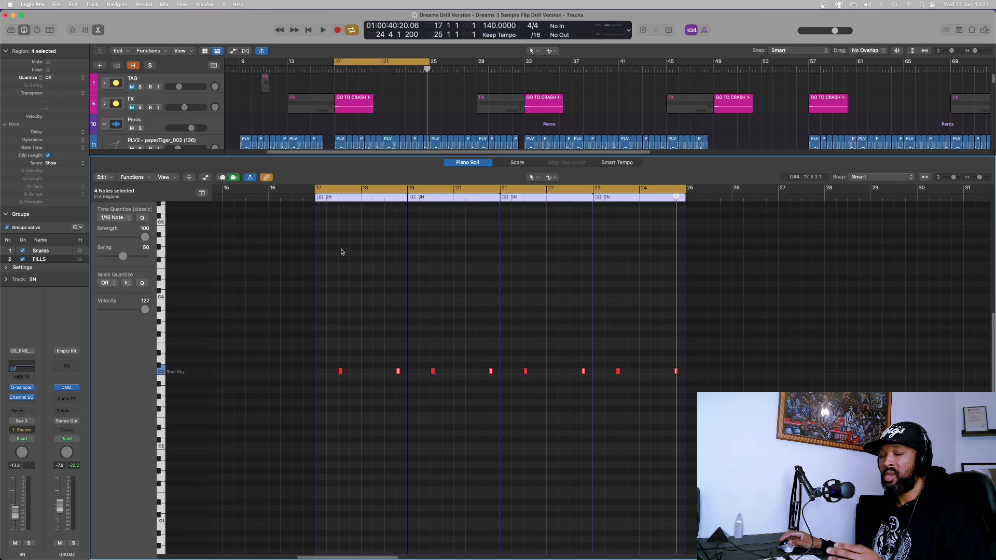
Play back the snare notes of the SN and Sn 2 tracks in the Piano Roll.
key(space)
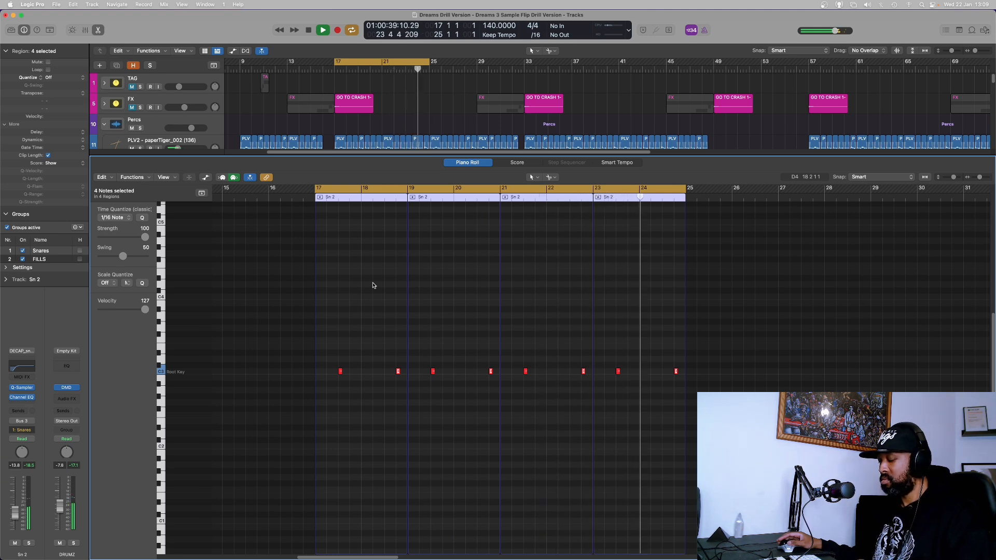
key(space)
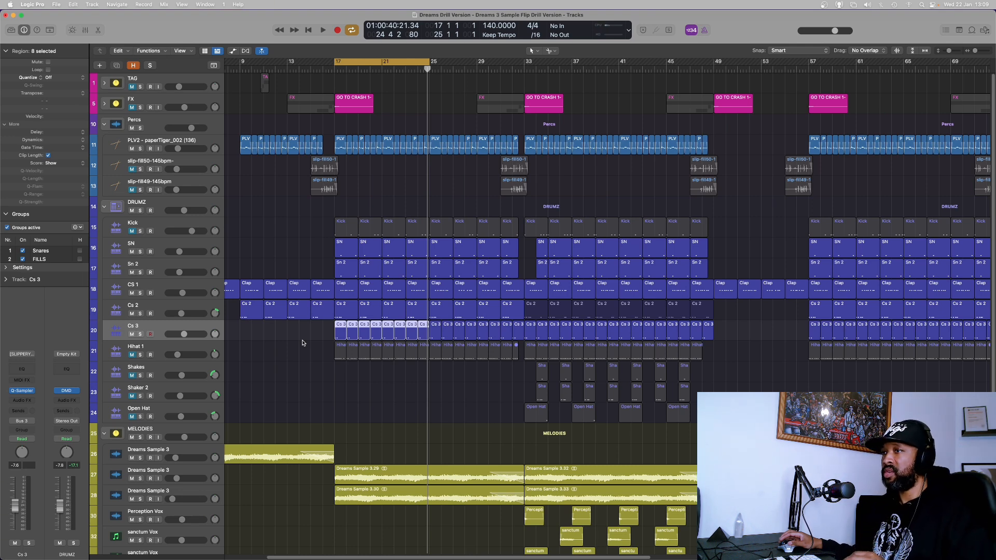
Audition the Cs 3 notes in the Piano Roll and inspect the Quick Sampler one-shot on Hihat 1.
key(p)
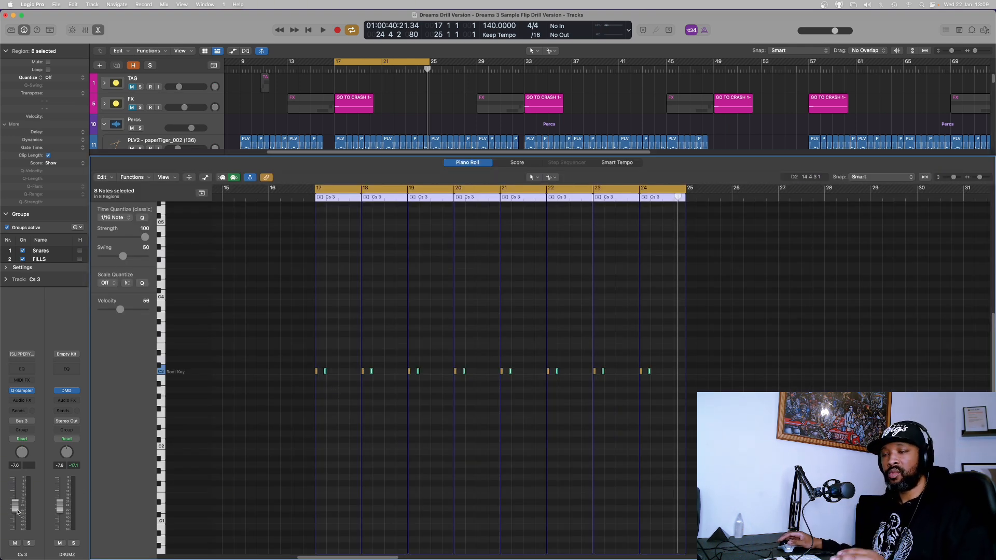
key(p)
key(space)
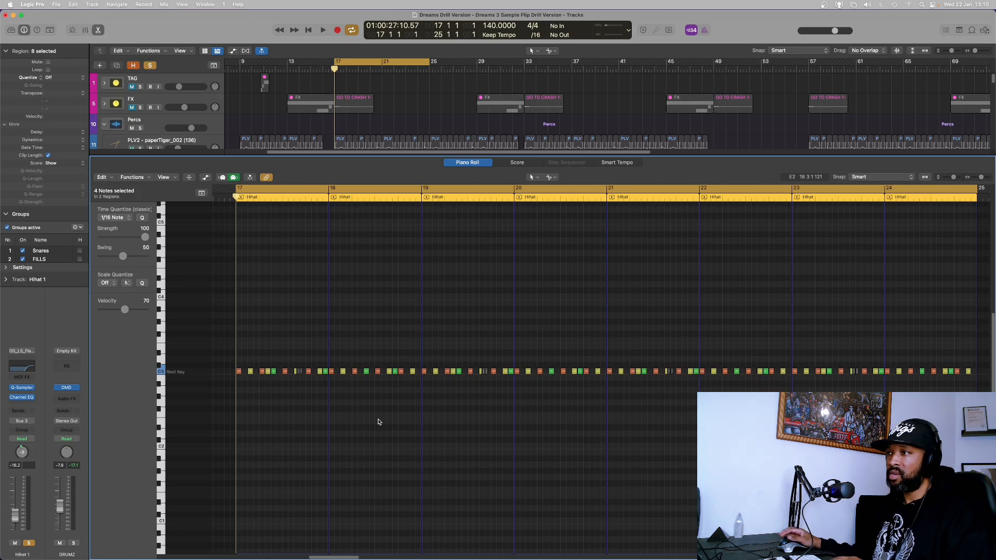
key(space)
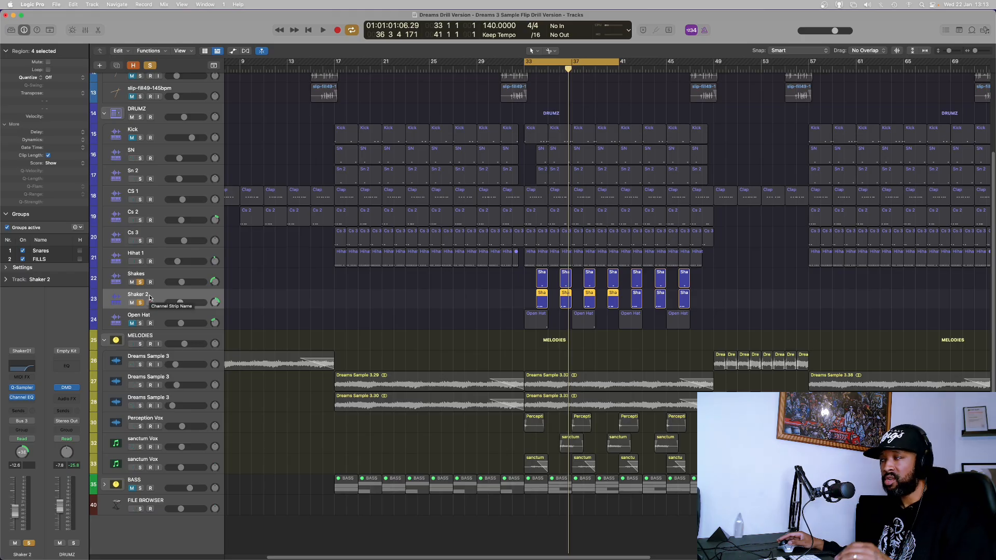
Play back the Shaker 2 and Open Hat notes in the Piano Roll from the middle section.
key(p)
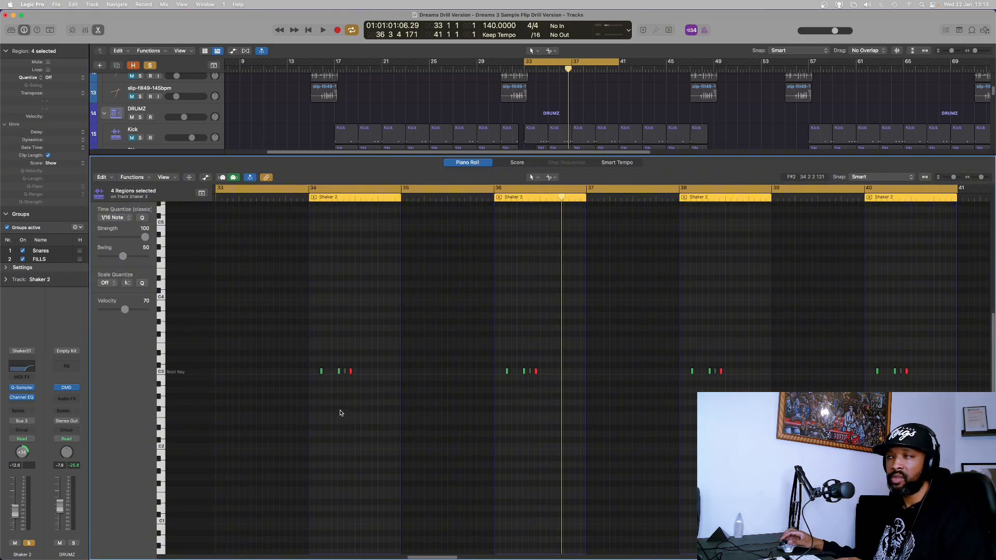
key(space)
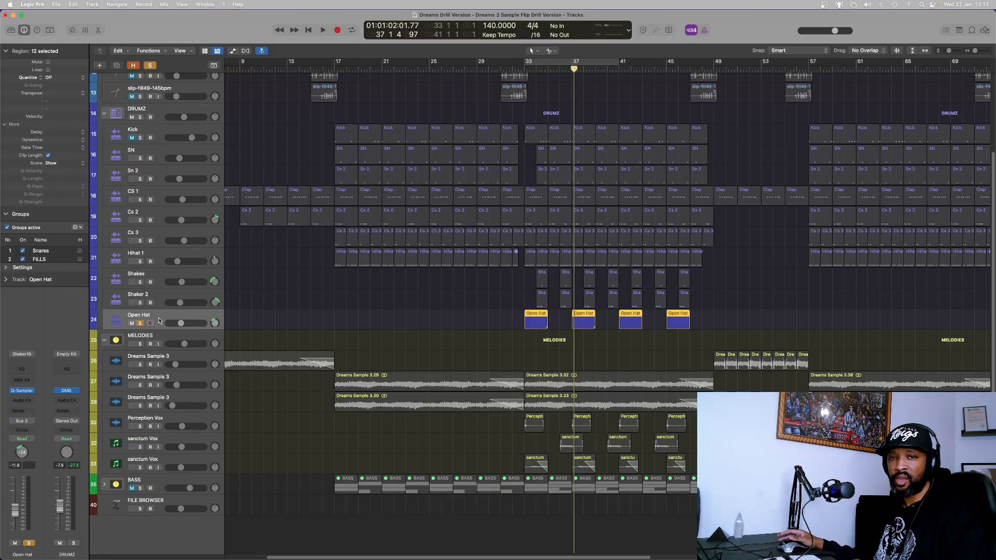
click(366, 7)
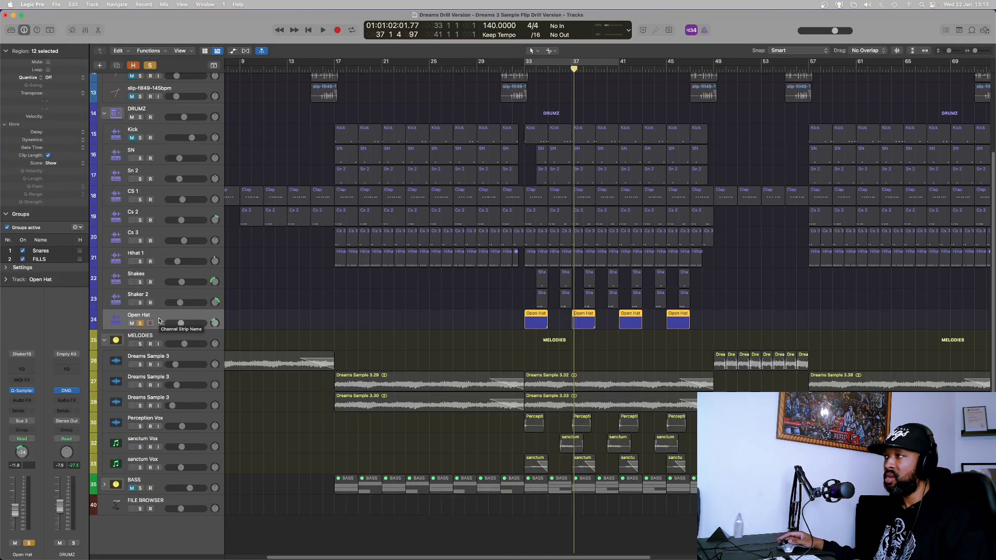
key(e)
click(378, 200)
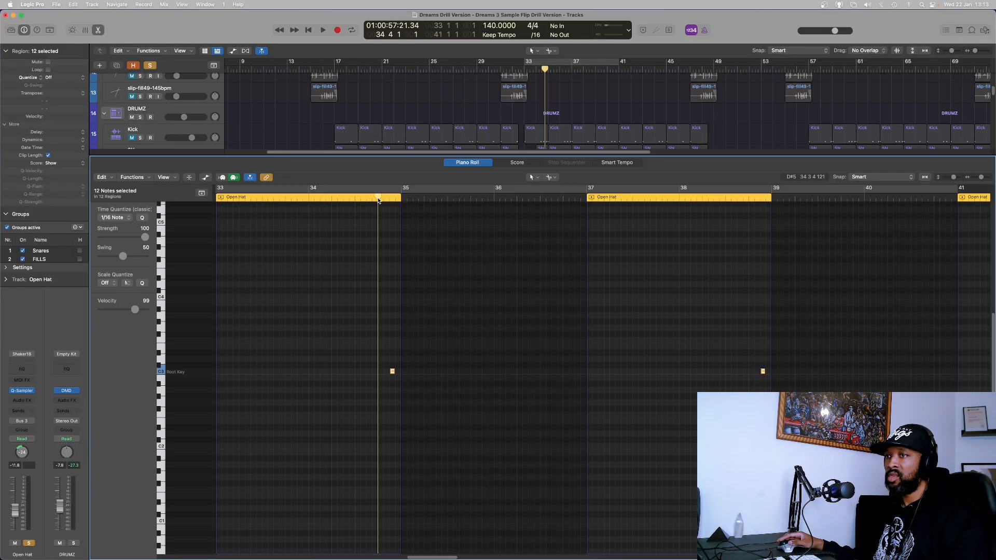
key(space)
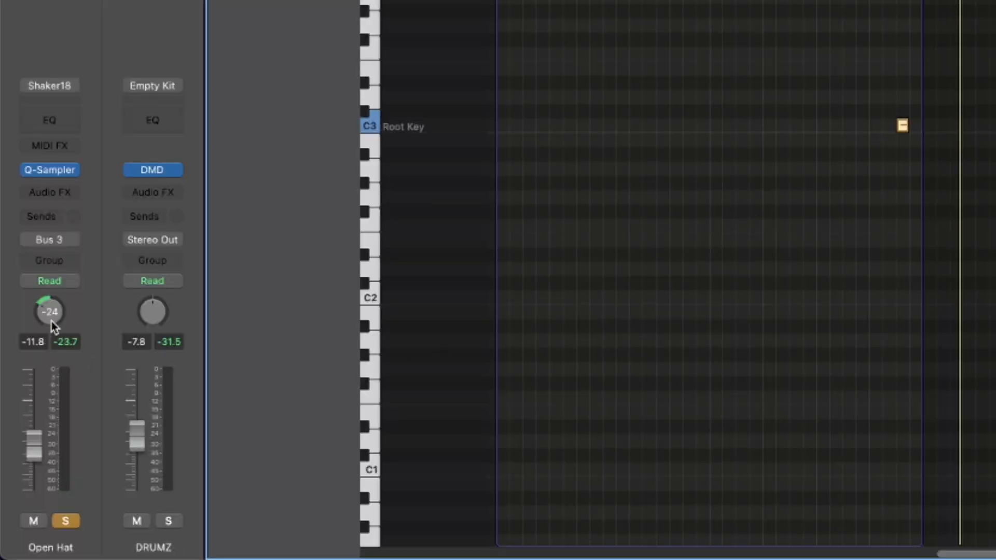
Play back the Kick notes, then inspect and close its Channel EQ and L2 plugins.
click(141, 139)
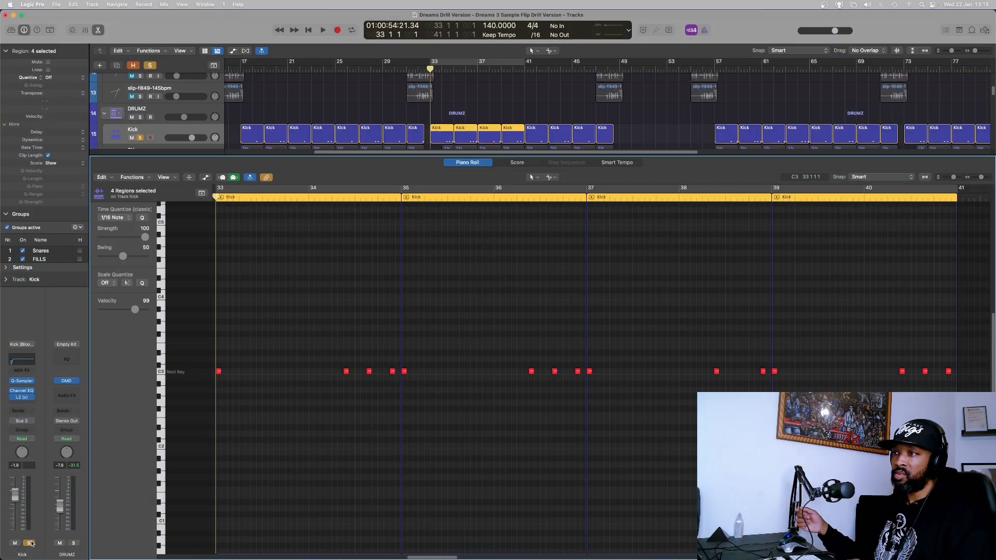
key(space)
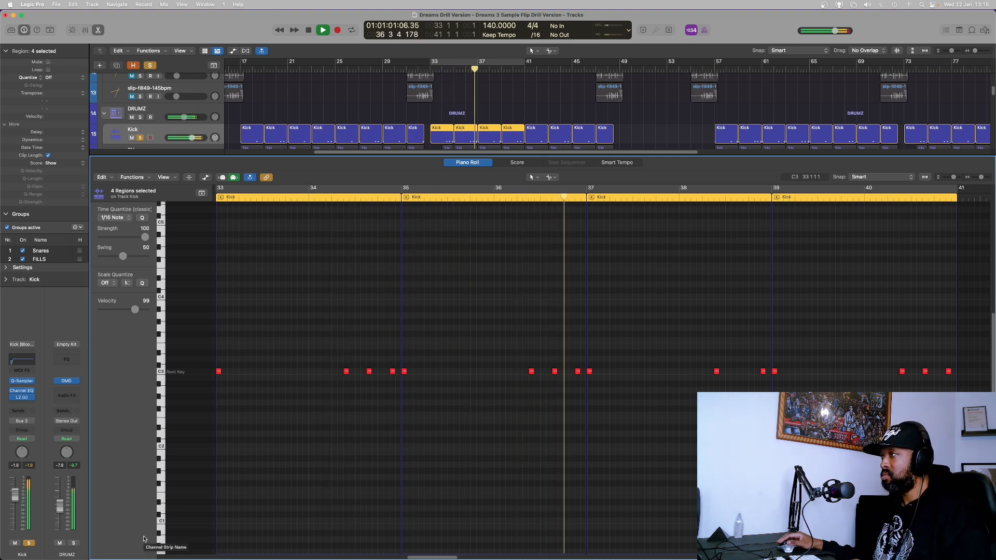
key(space)
key(p)
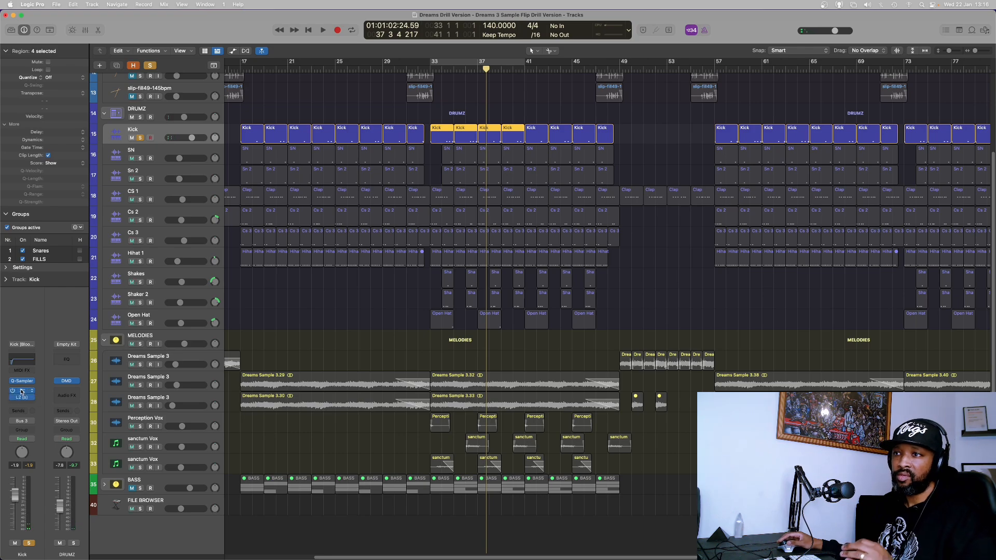
click(21, 393)
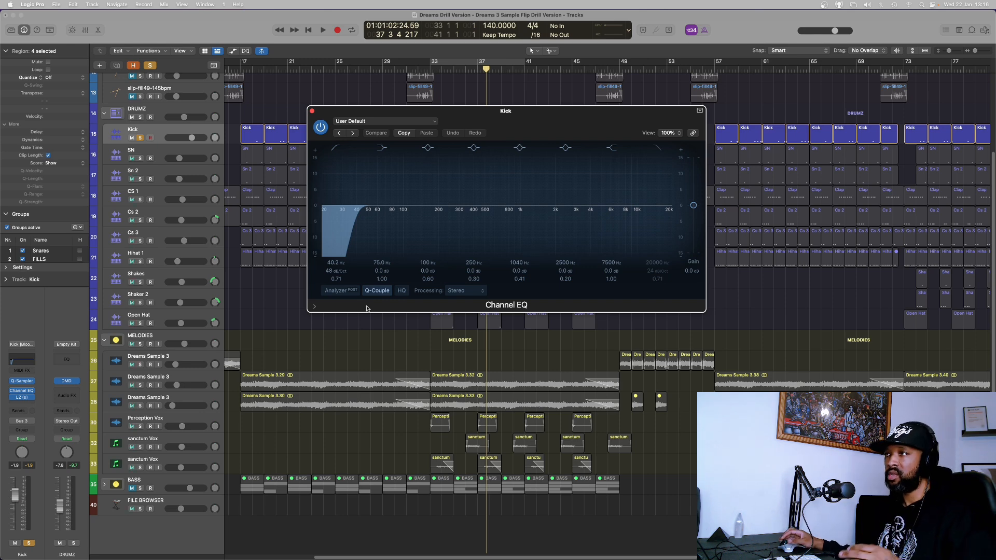
click(312, 112)
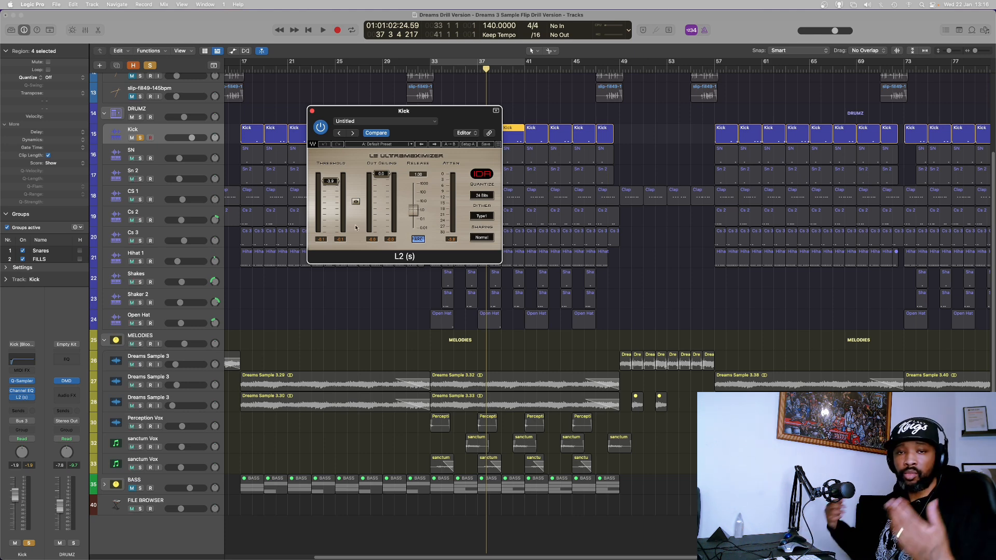
click(312, 111)
Inspect the EFM1 synth on the FRETLESS BASS track and play back its notes in the Piano Roll.
click(151, 65)
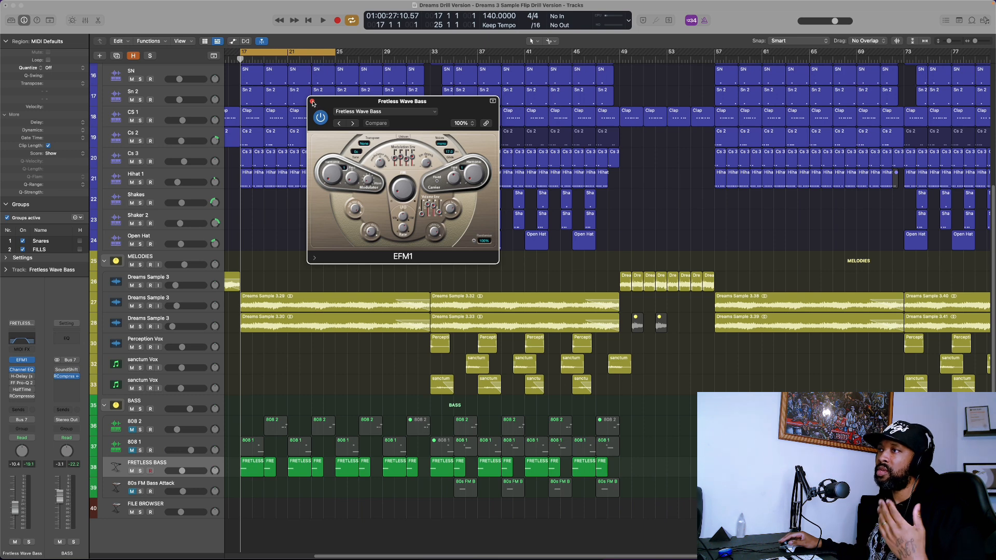
click(312, 101)
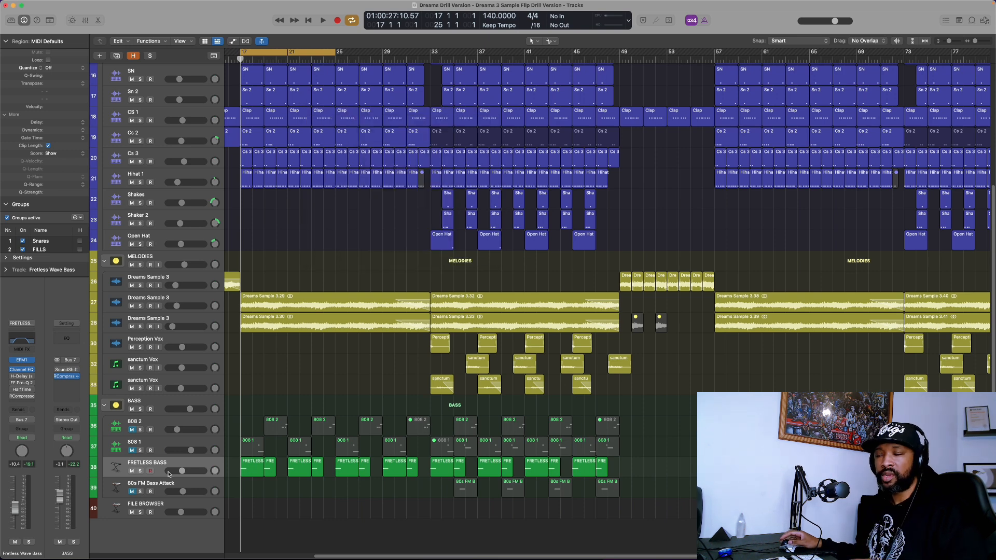
key(space)
key(space)
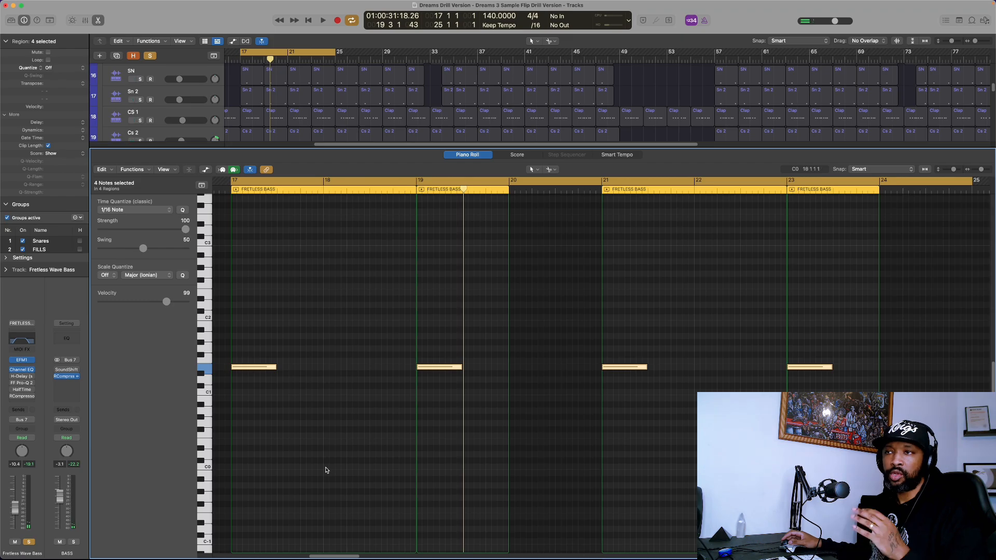
Play back the 808 1 and 808 2 notes in the Piano Roll.
click(22, 369)
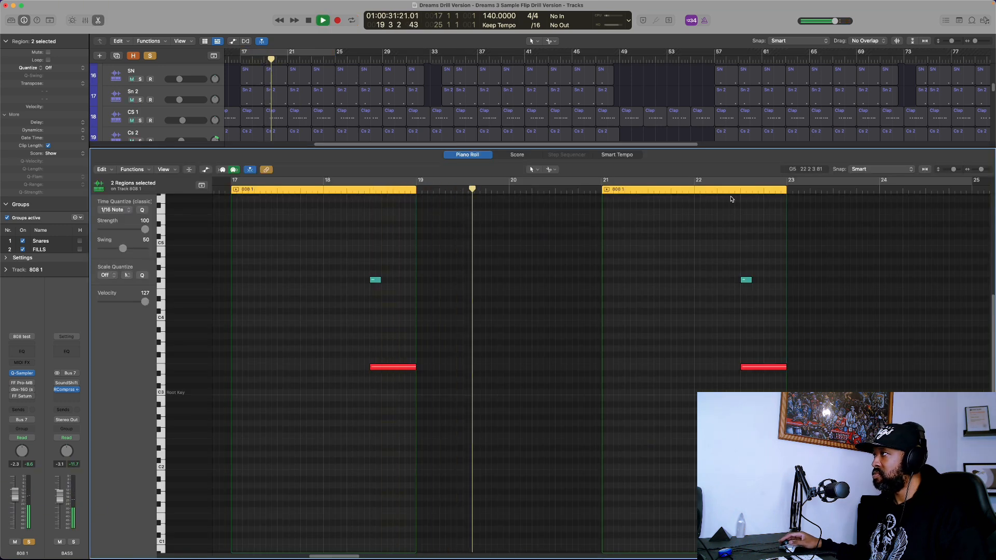
click(723, 194)
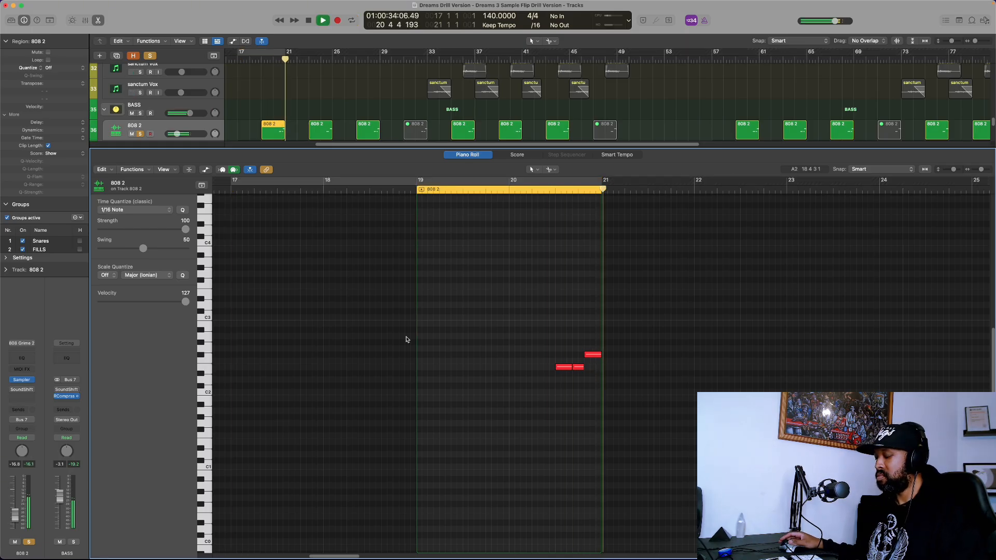
key(space)
Open the 80s FM Bass Attack notes and inspect its Channel EQ low-cut settings during playback.
key(e)
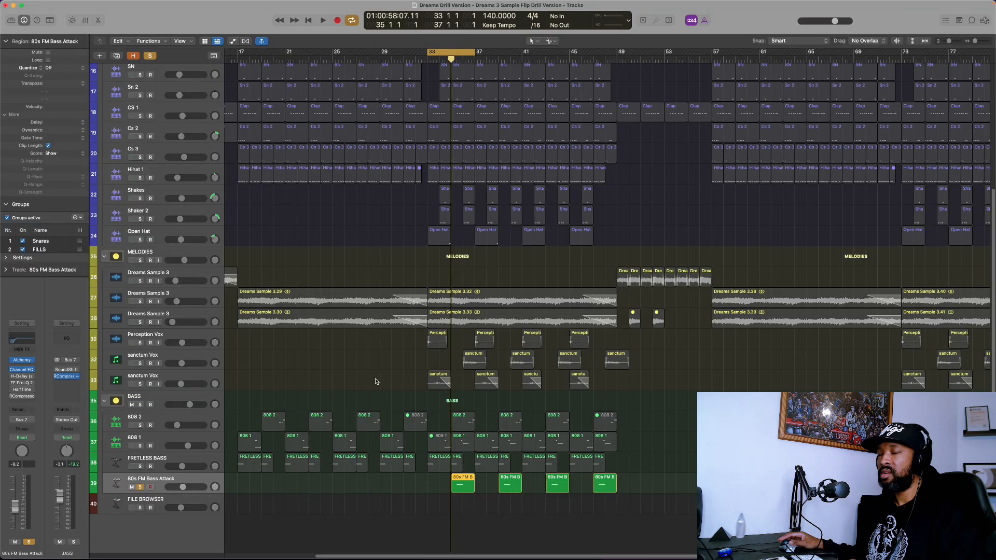
key(p)
key(space)
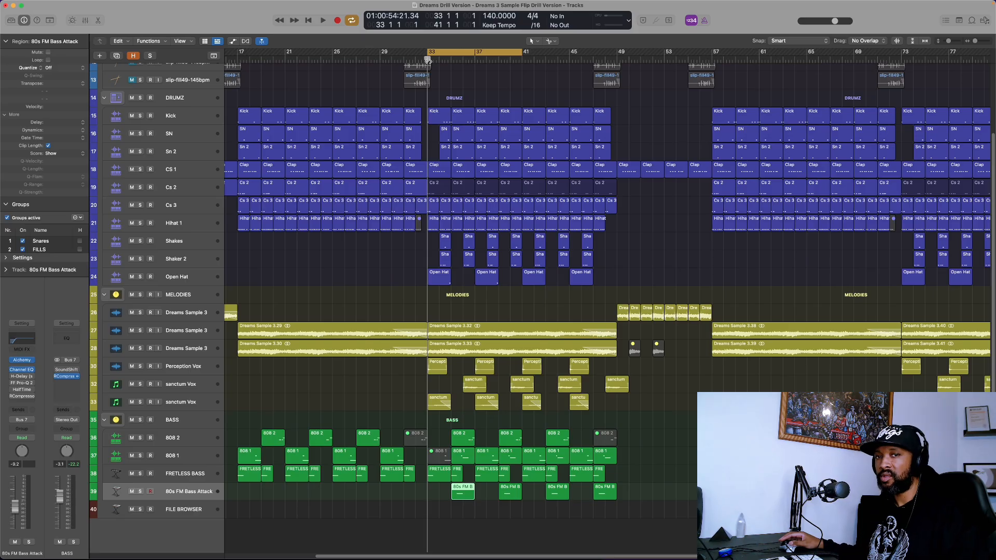
key(space)
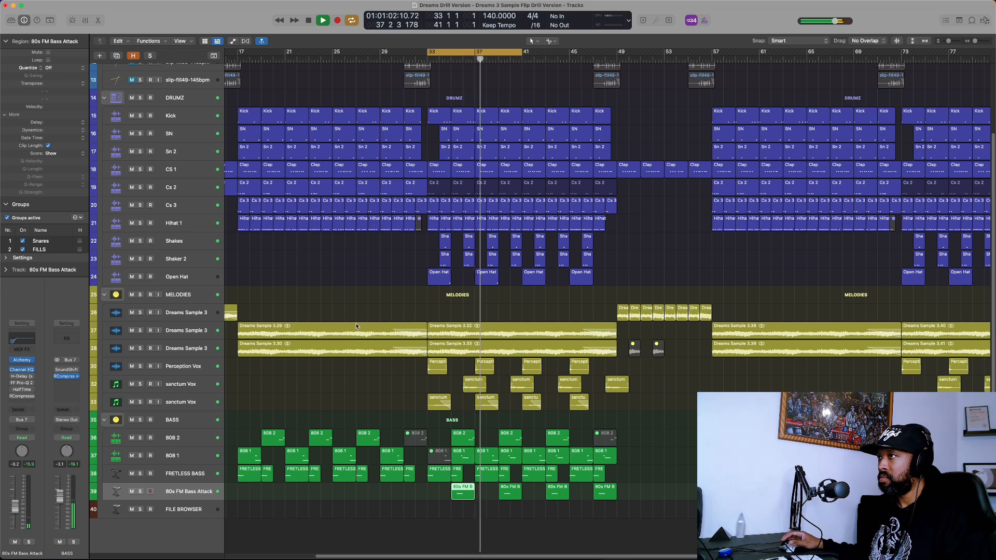
Play back the full arrangement to hear the slip-fill percussion fills.
click(202, 463)
drag(17, 501, 18, 499)
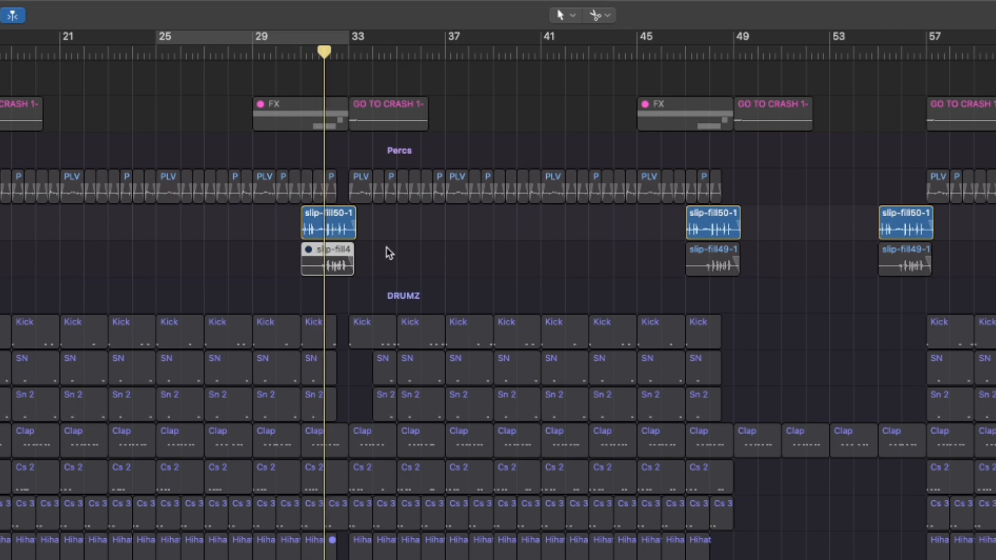
key(space)
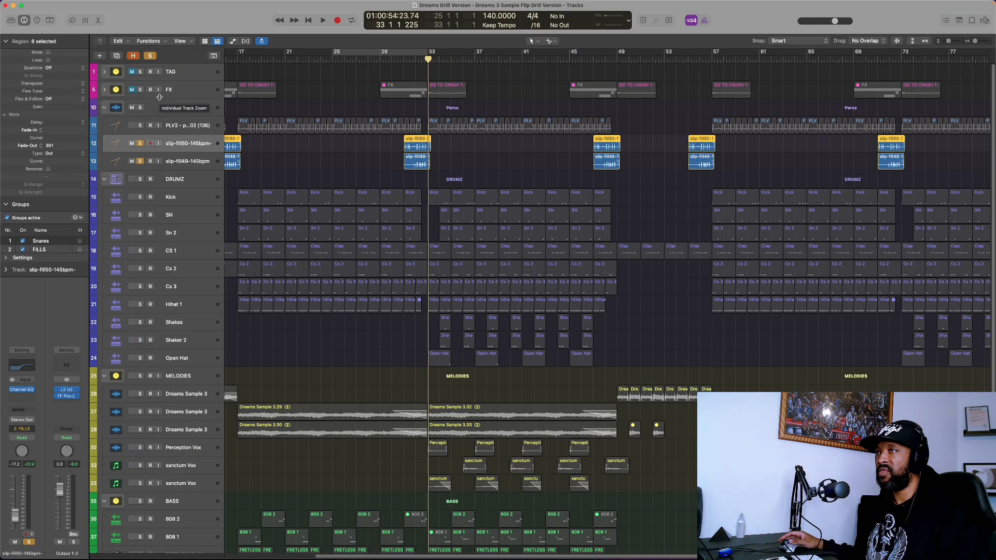
Expand the FX folder and audition the Crash, Clap Fx, PERC FX and Clap Verb_bip tracks.
click(105, 89)
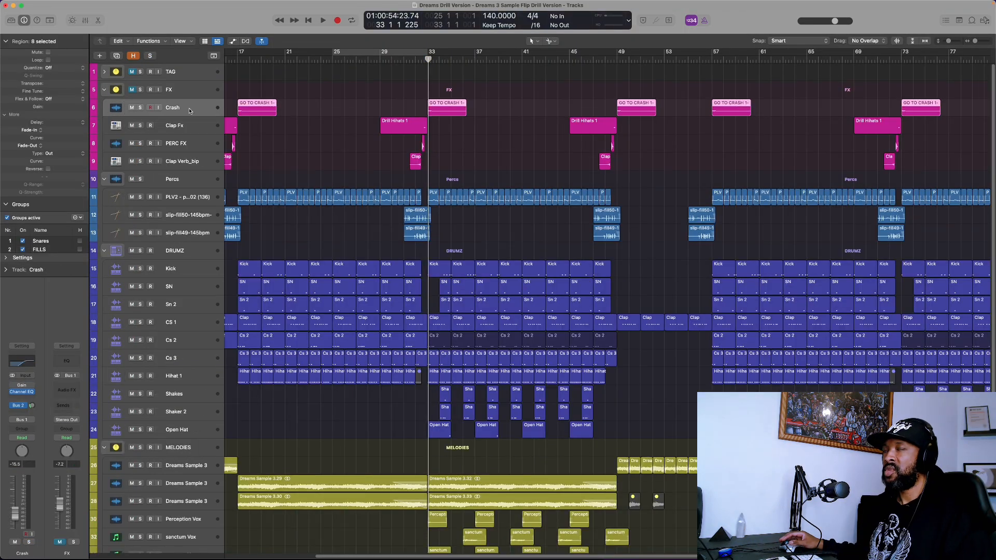
click(190, 111)
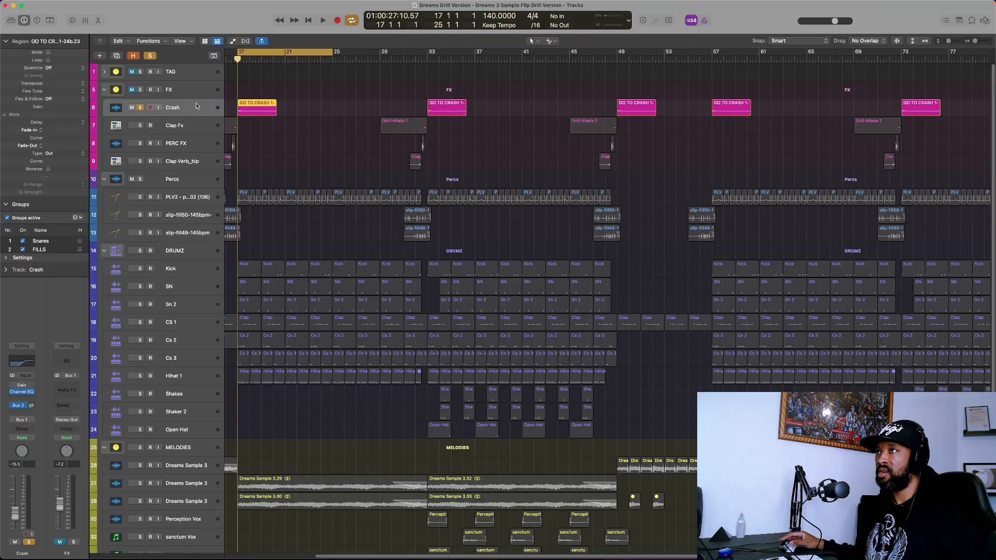
key(space)
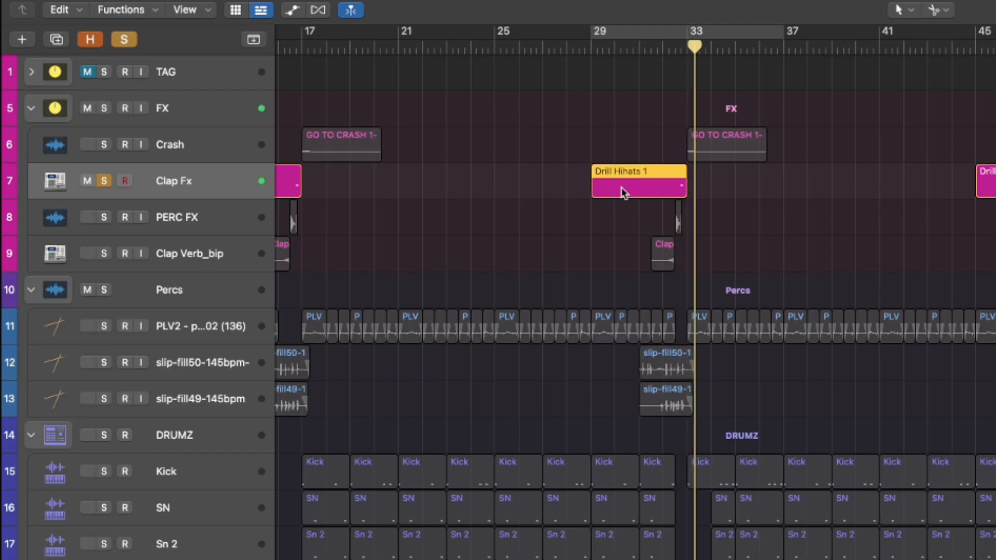
click(193, 149)
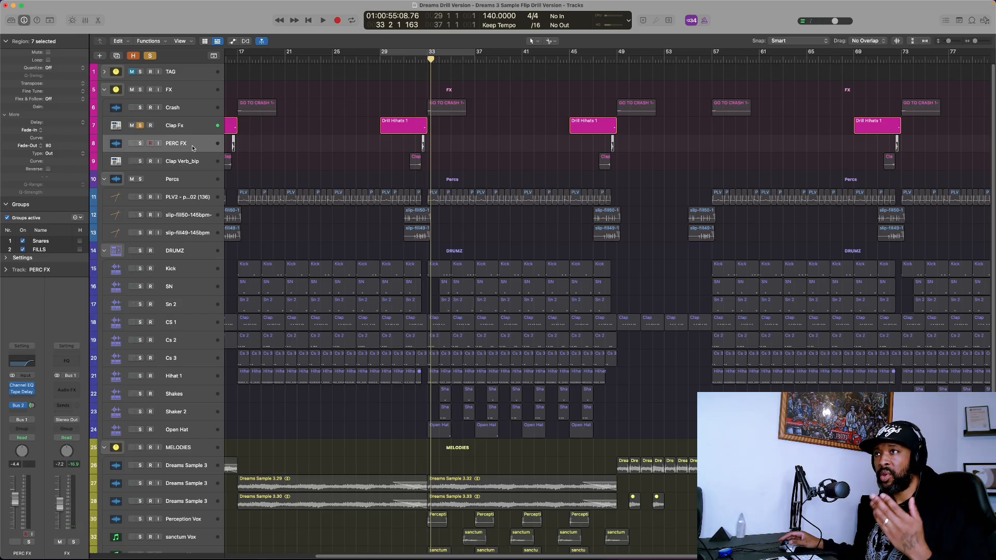
key(space)
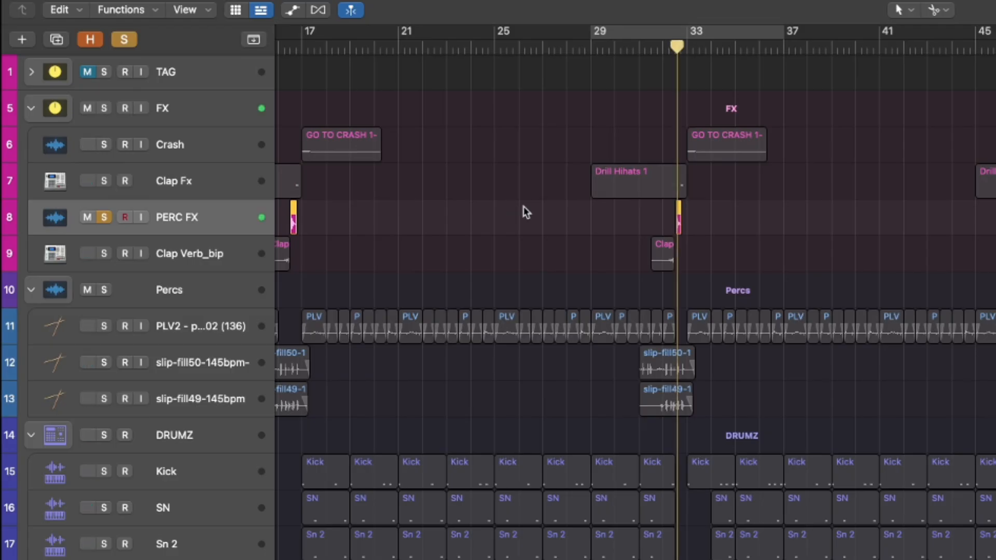
key(space)
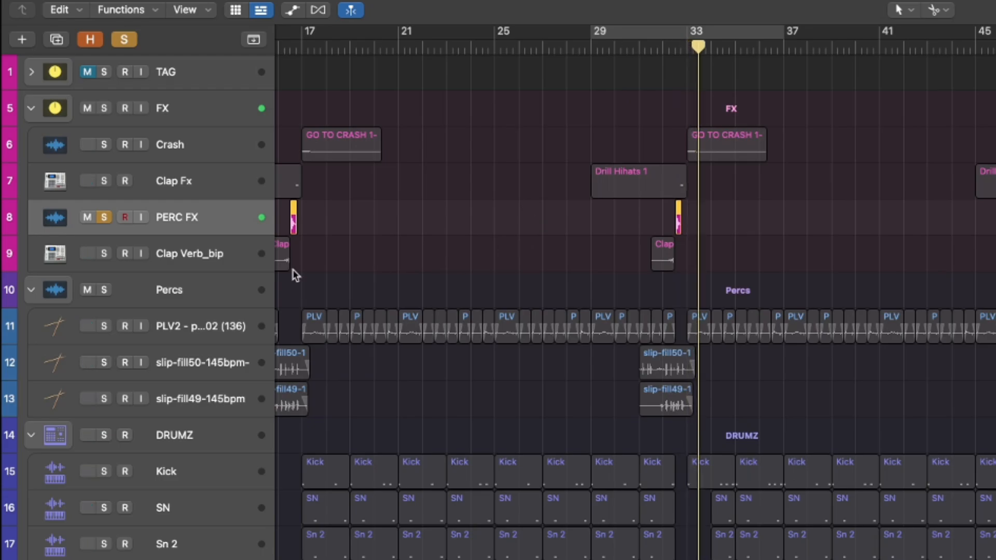
key(space)
click(214, 255)
click(654, 51)
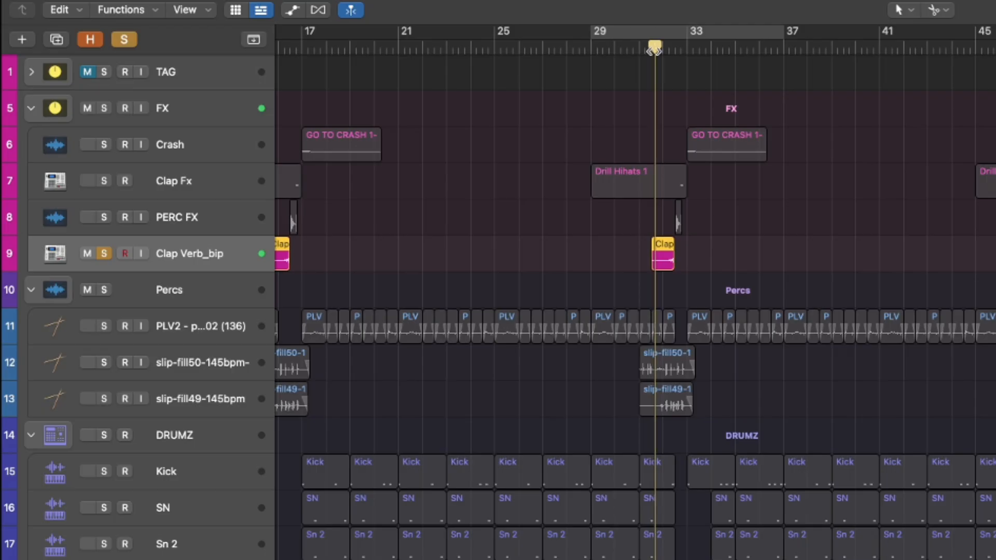